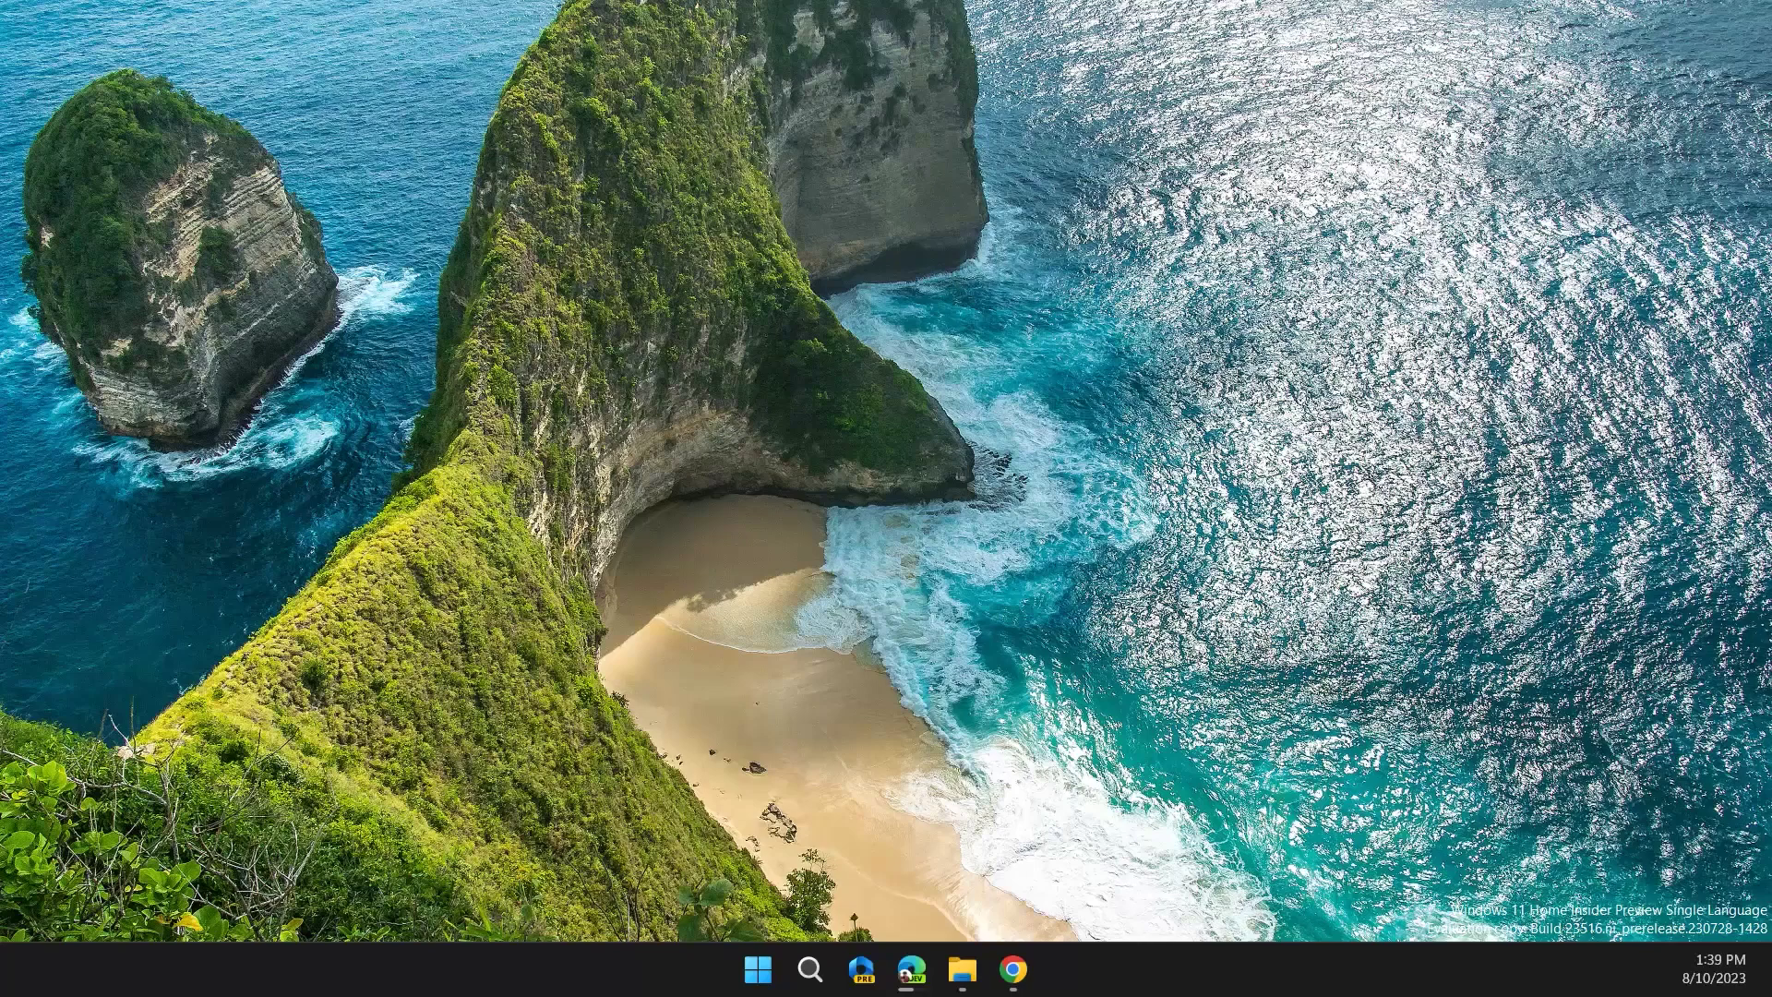
Launch Excel by searching 'exce' from the Start menu.
click(758, 969)
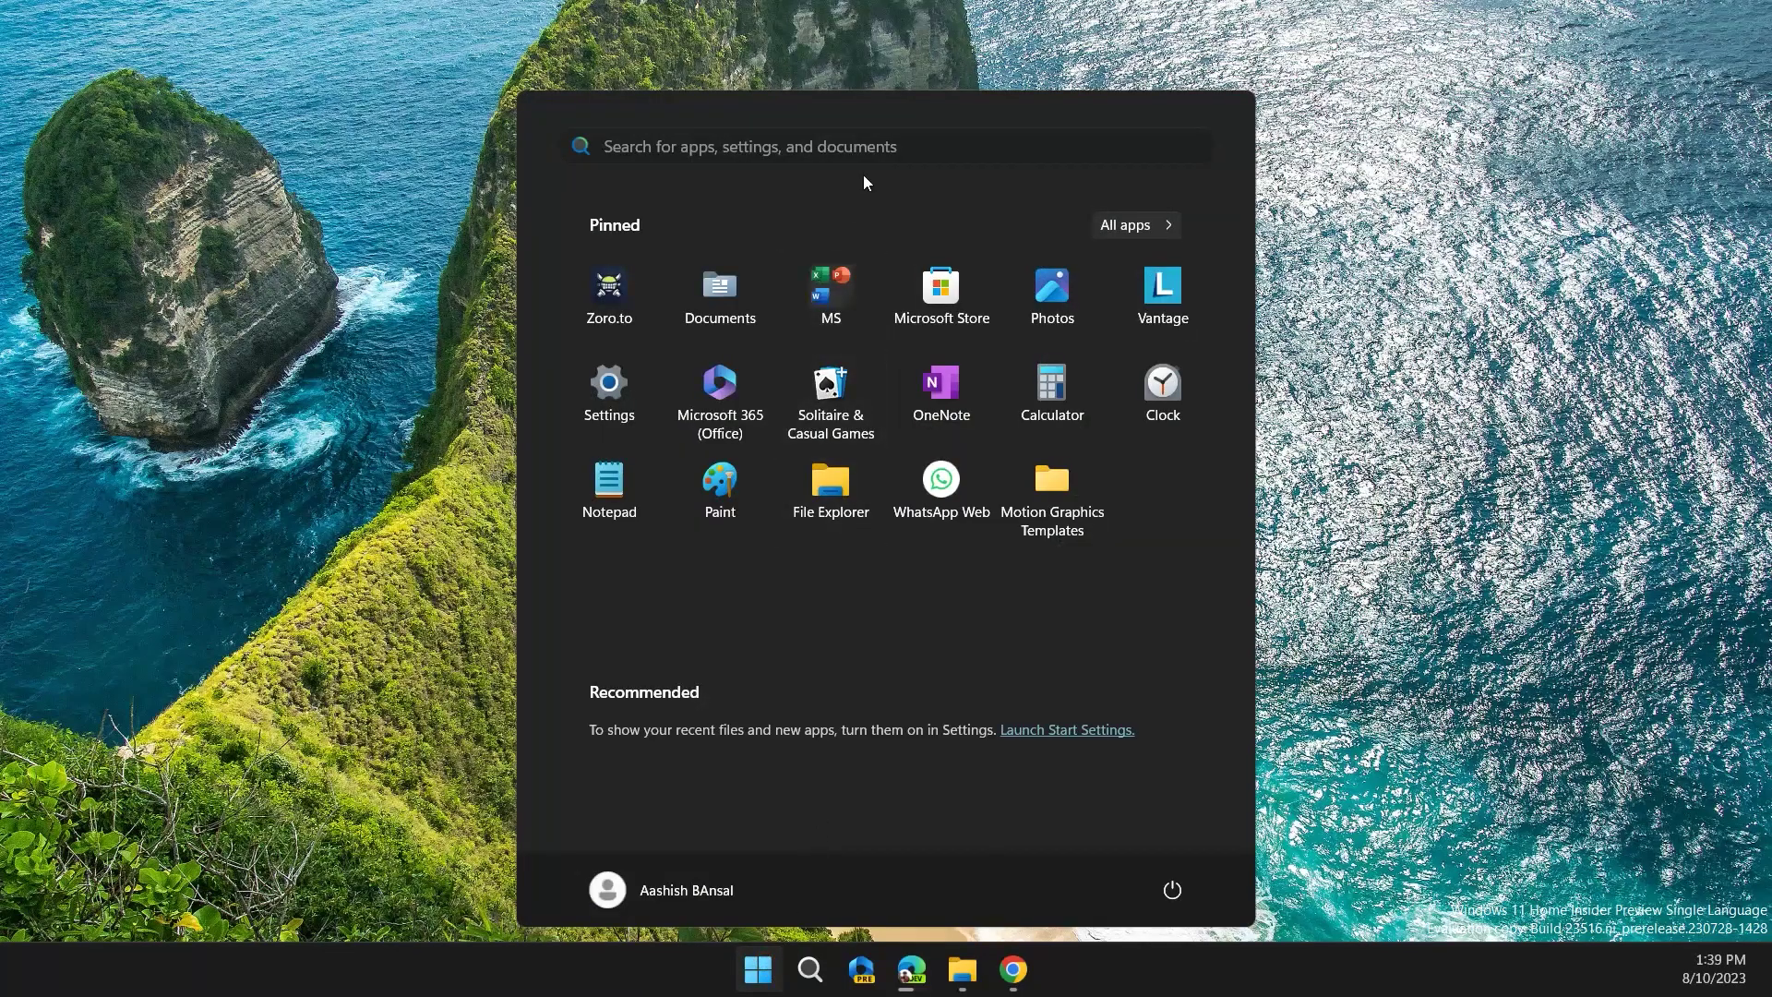
click(873, 138)
text(exce)
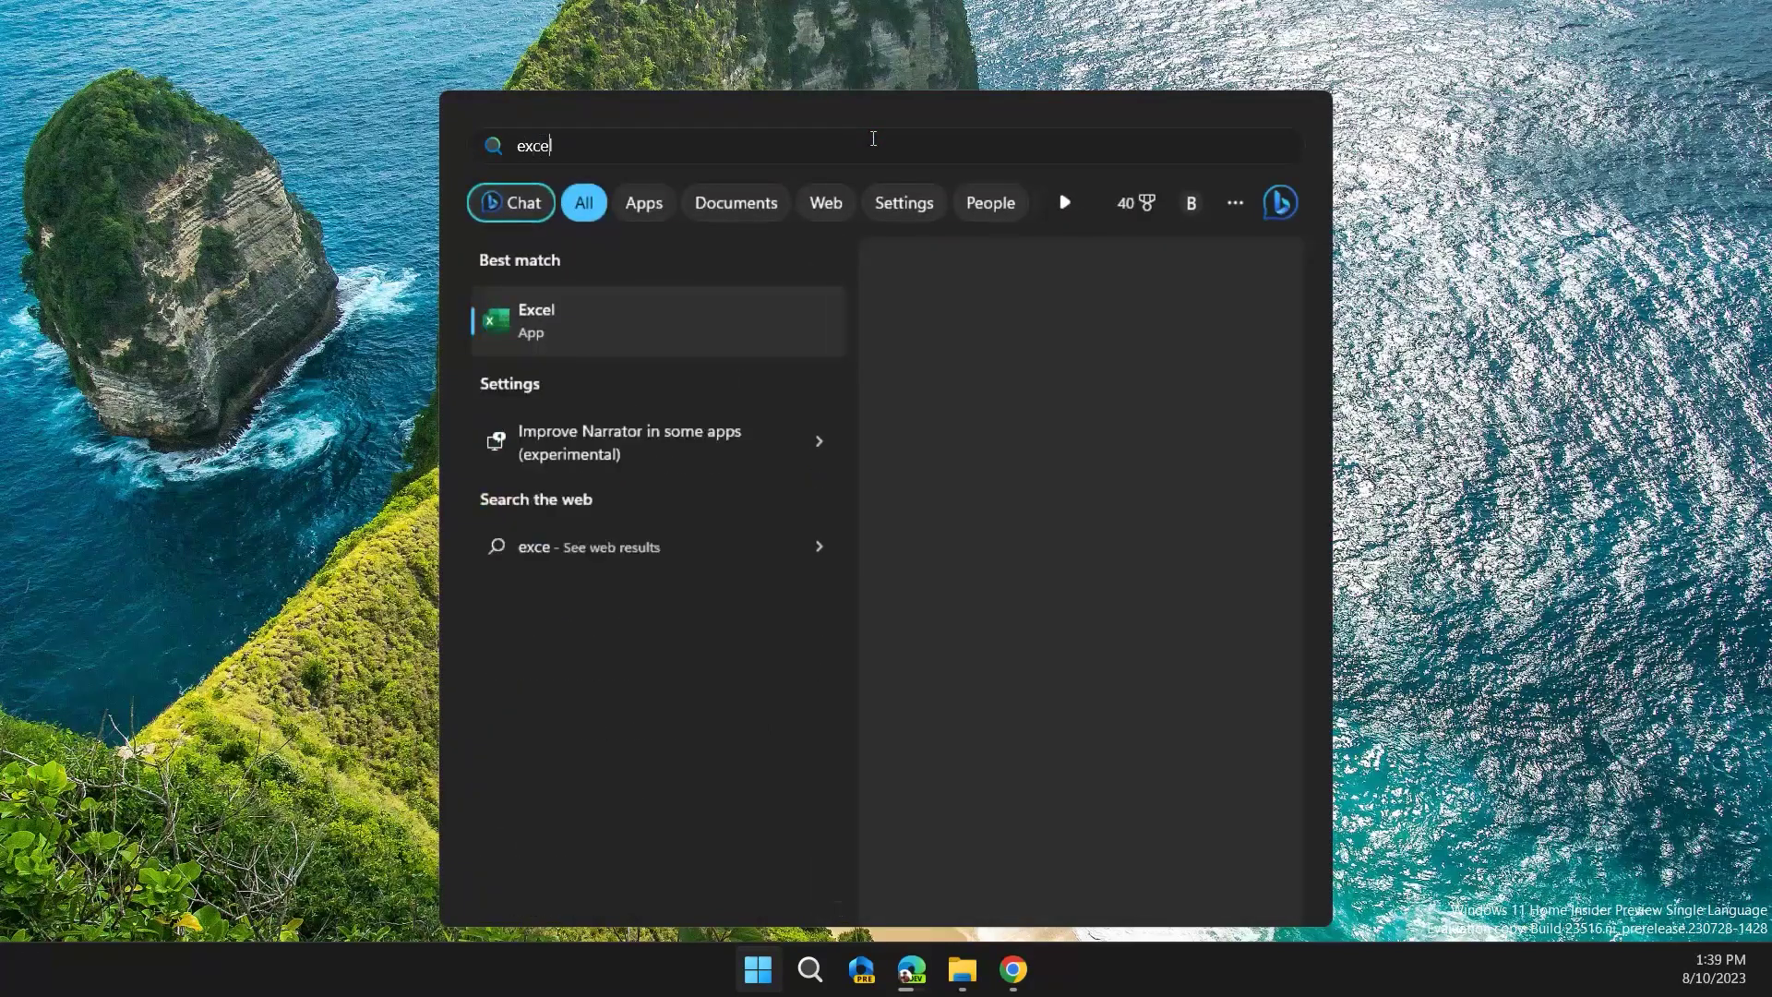
key(Return)
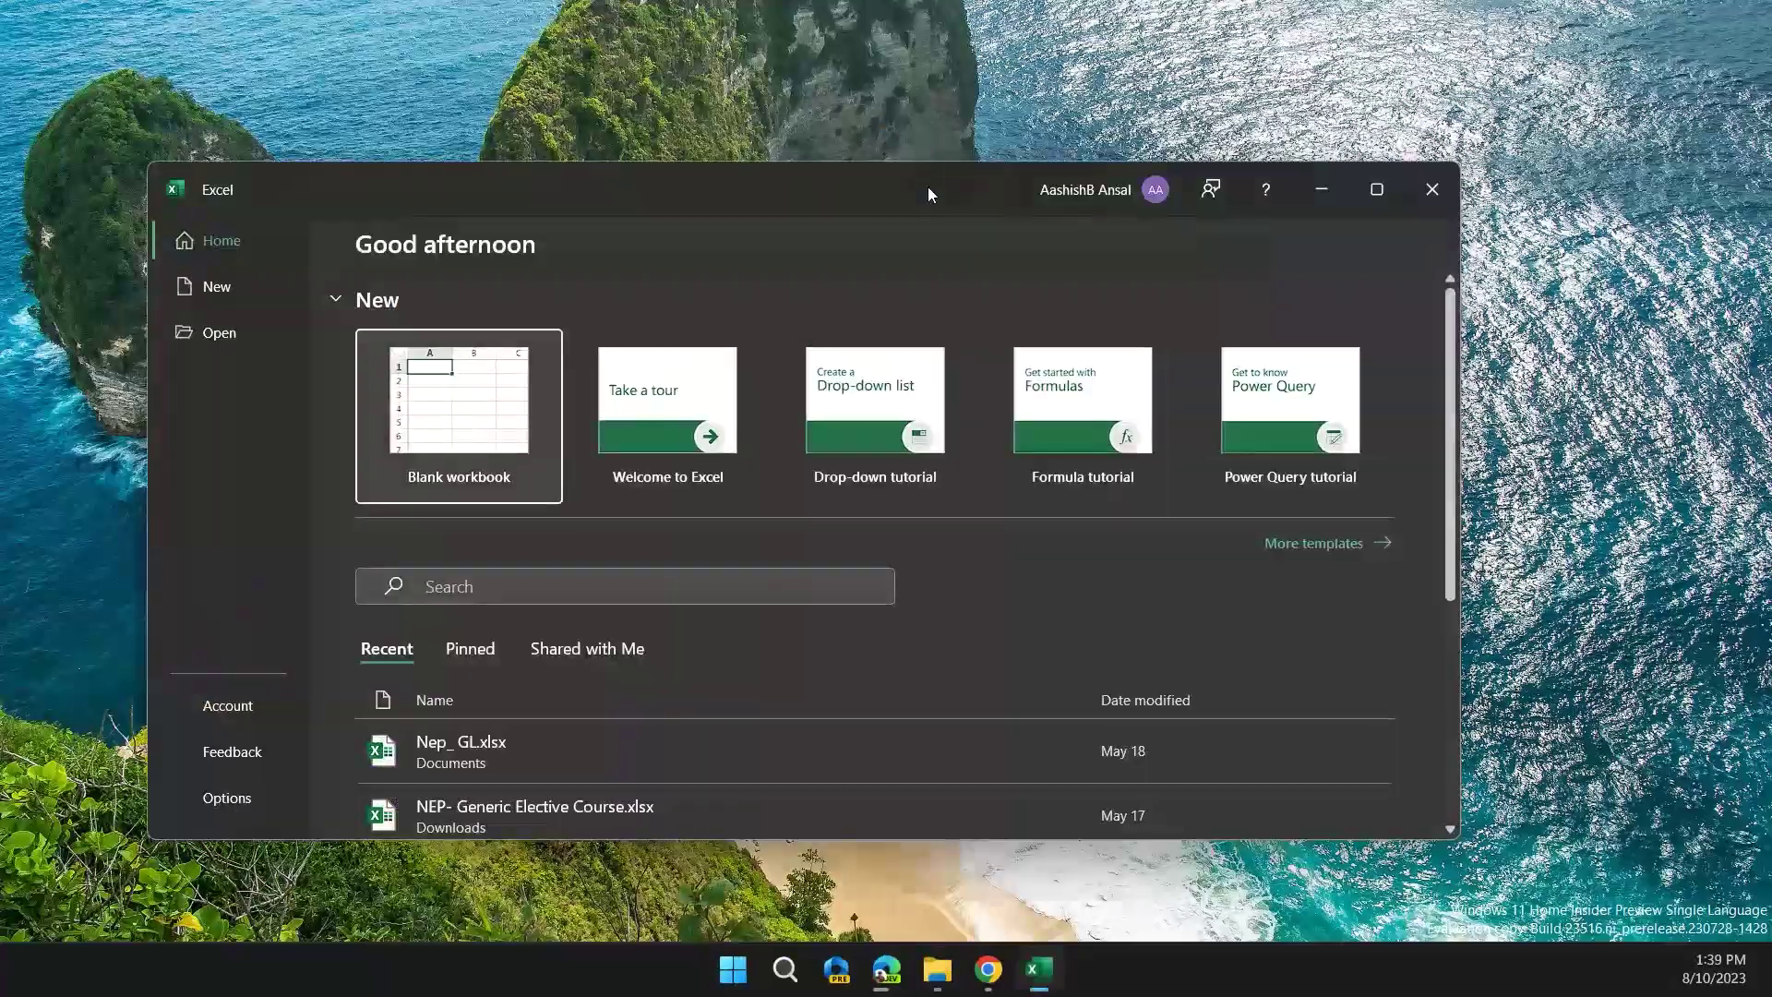
Go to Excel Options, Trust Center Settings and show the File Block Settings page.
click(237, 796)
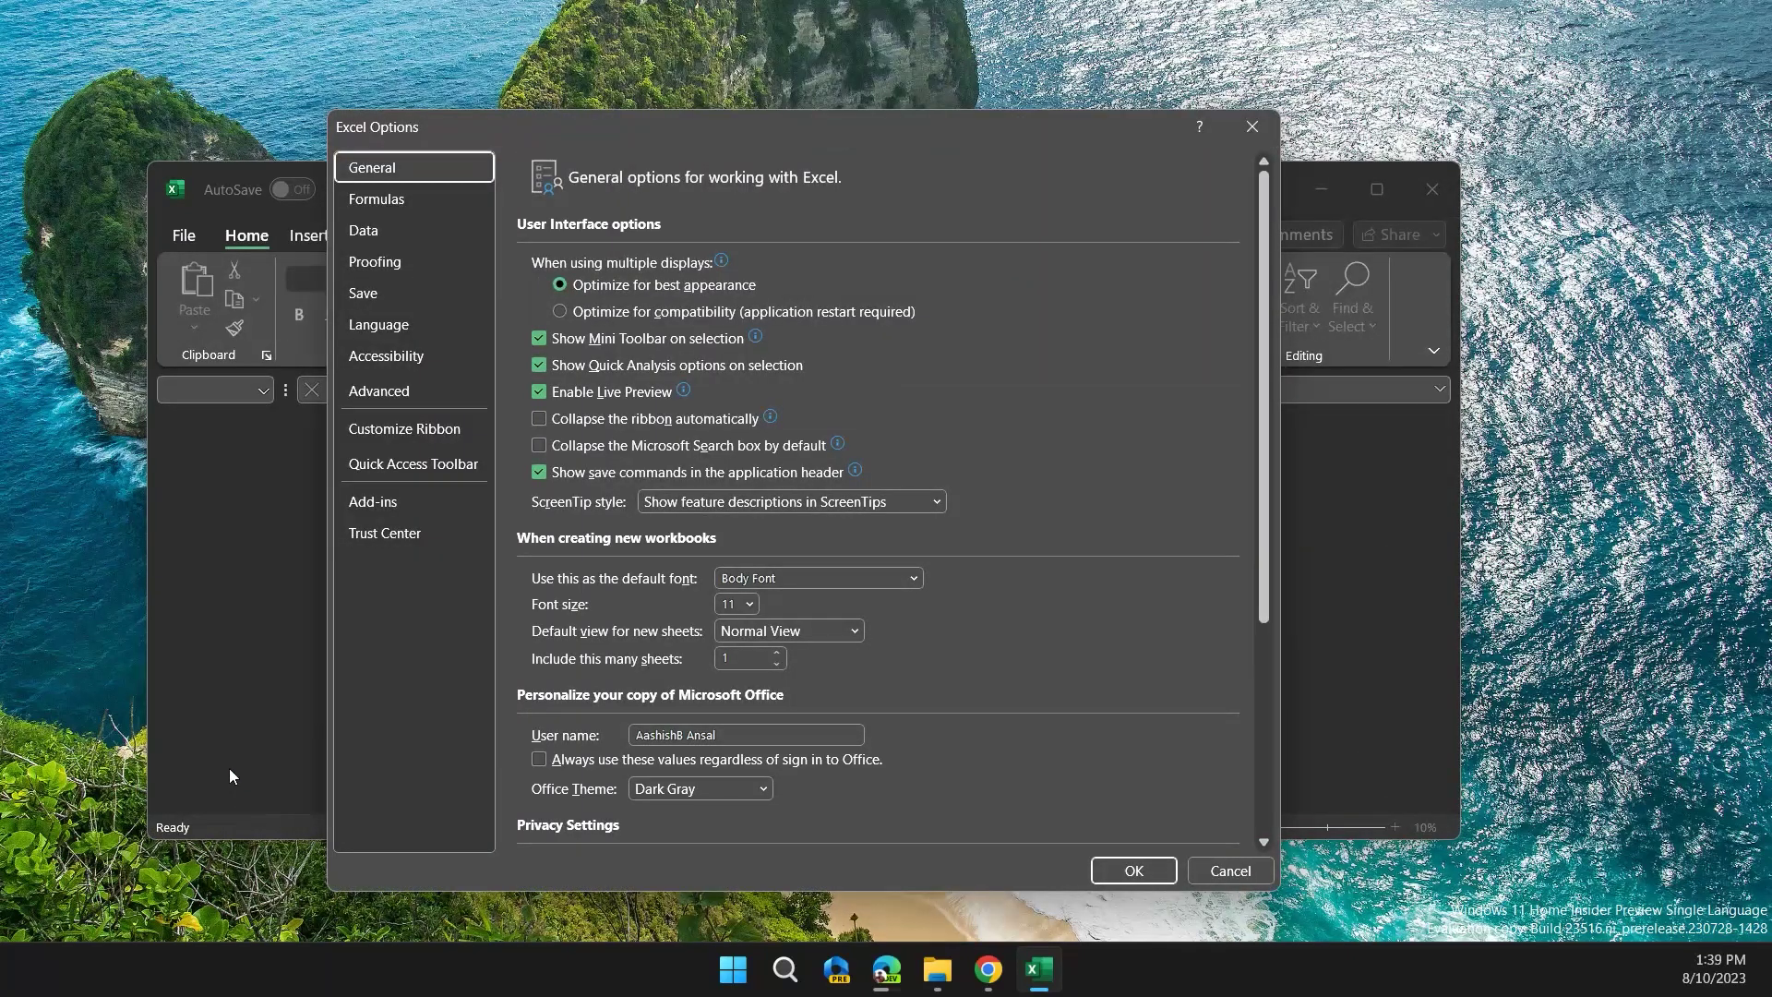
click(380, 545)
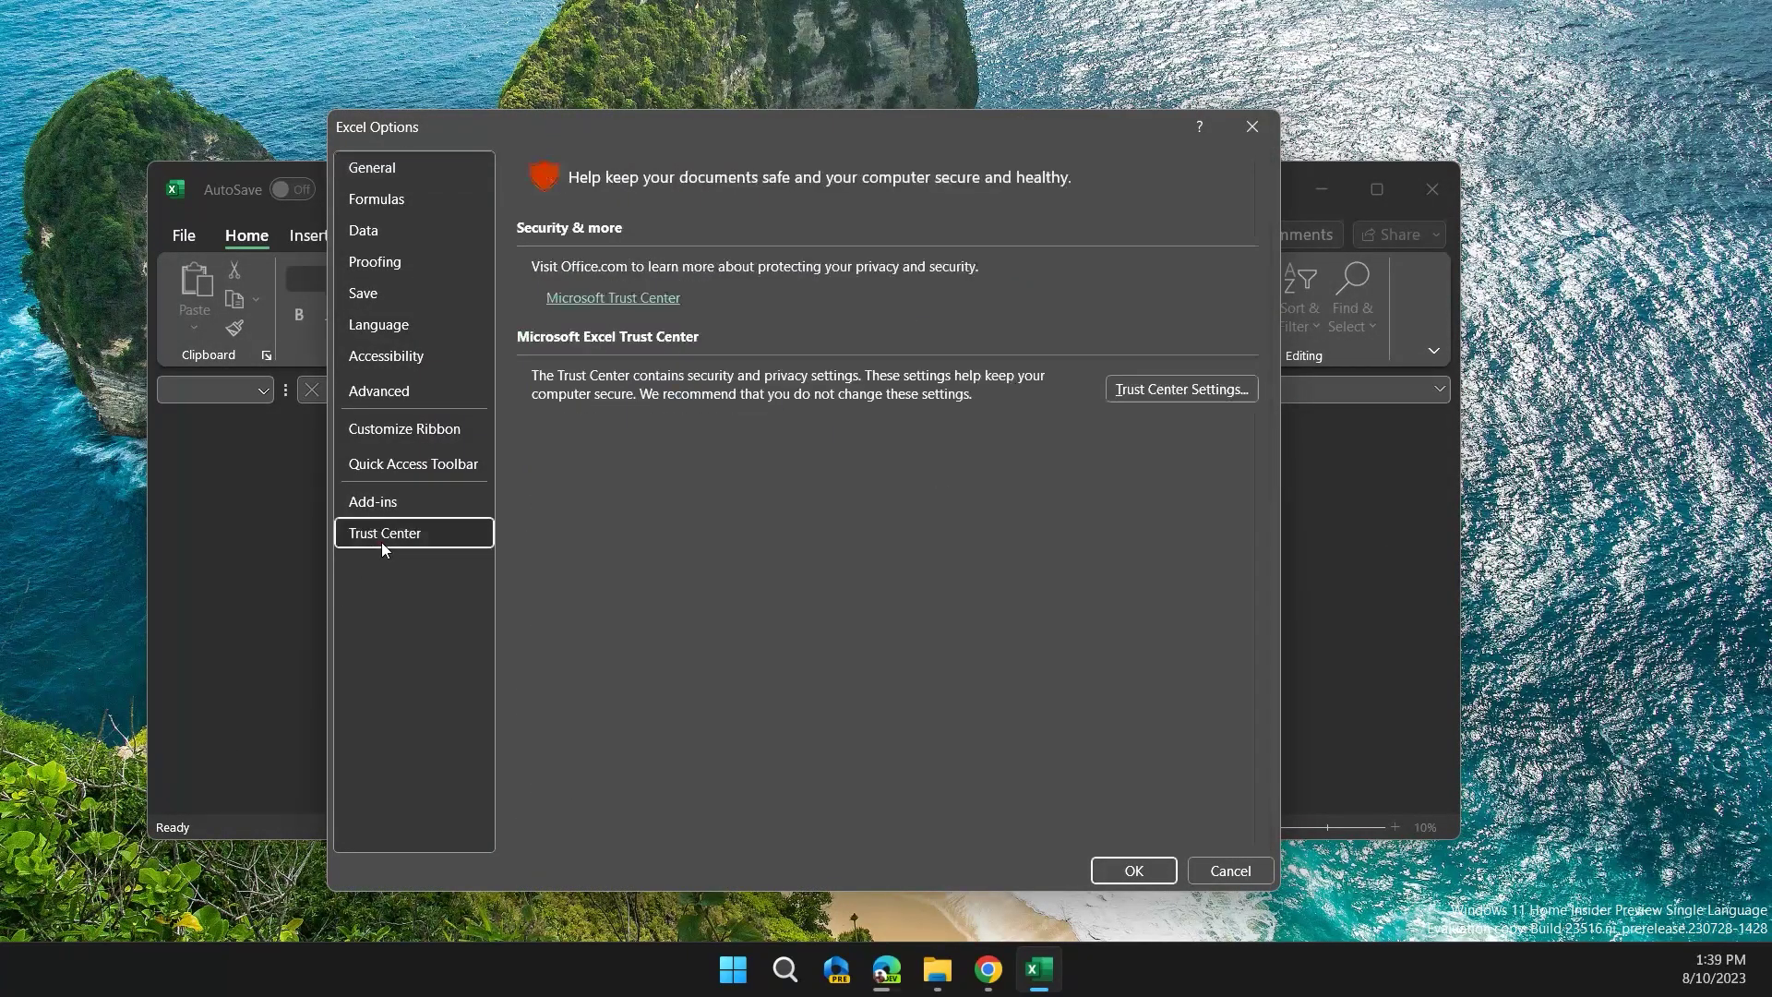
click(1197, 390)
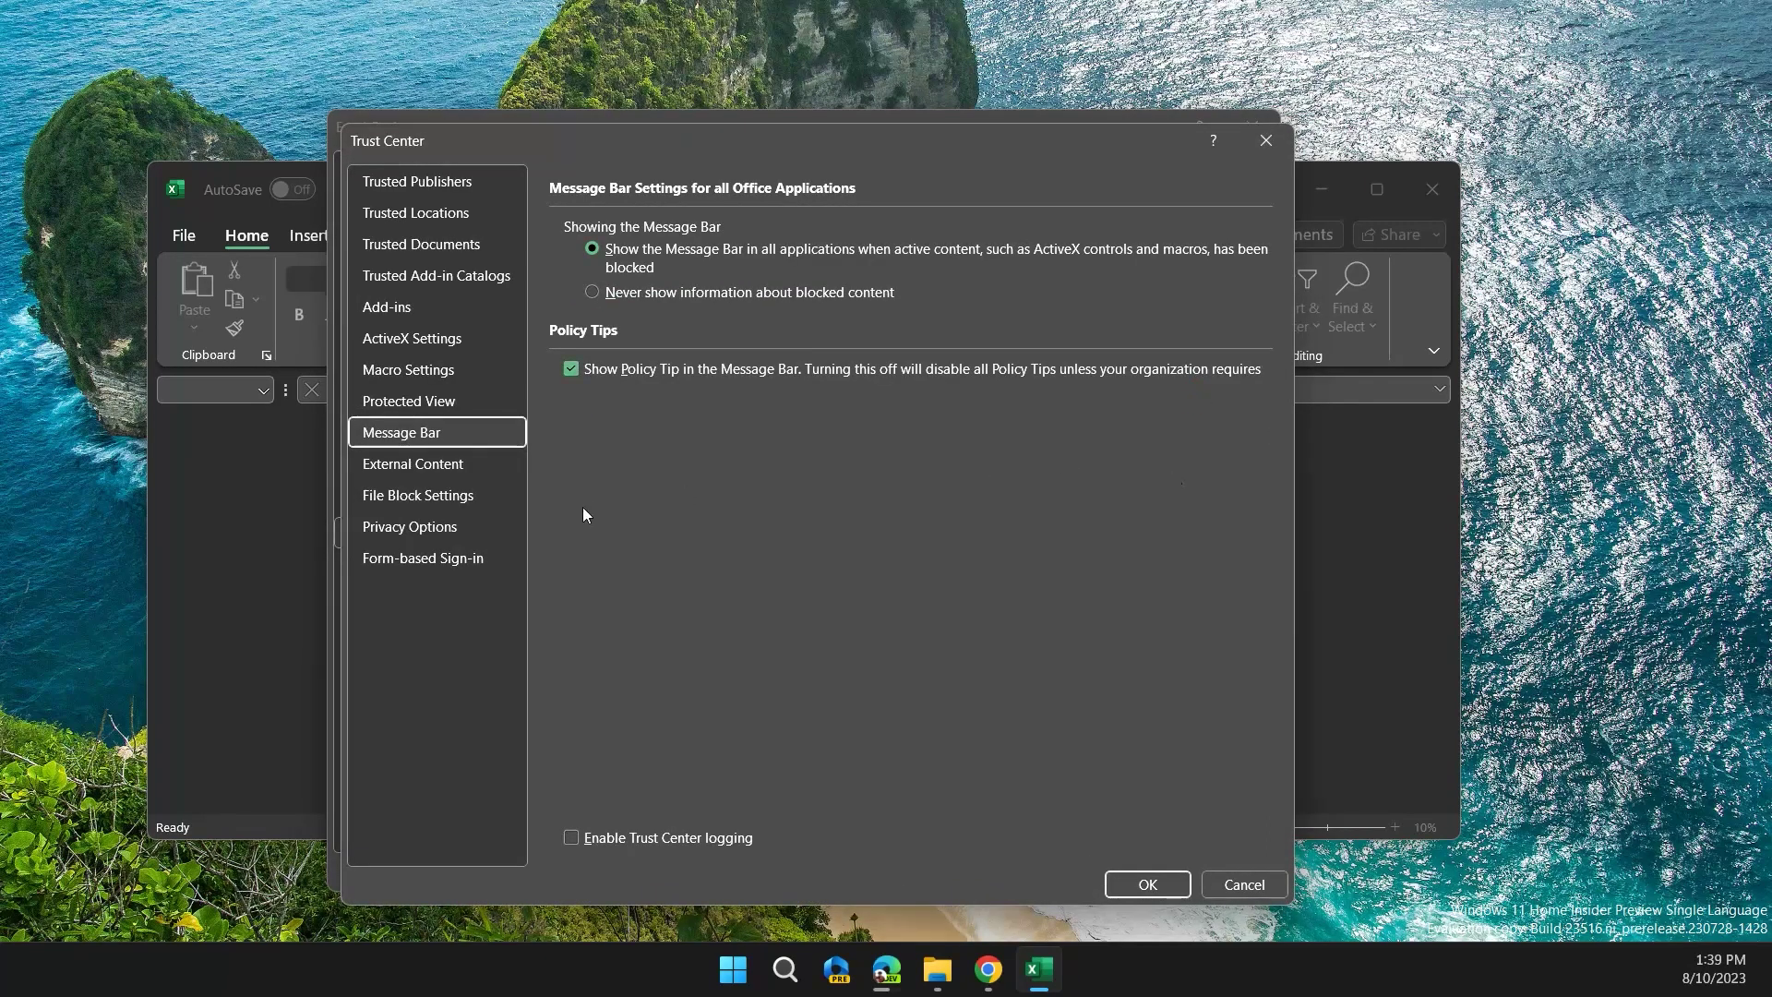
click(492, 503)
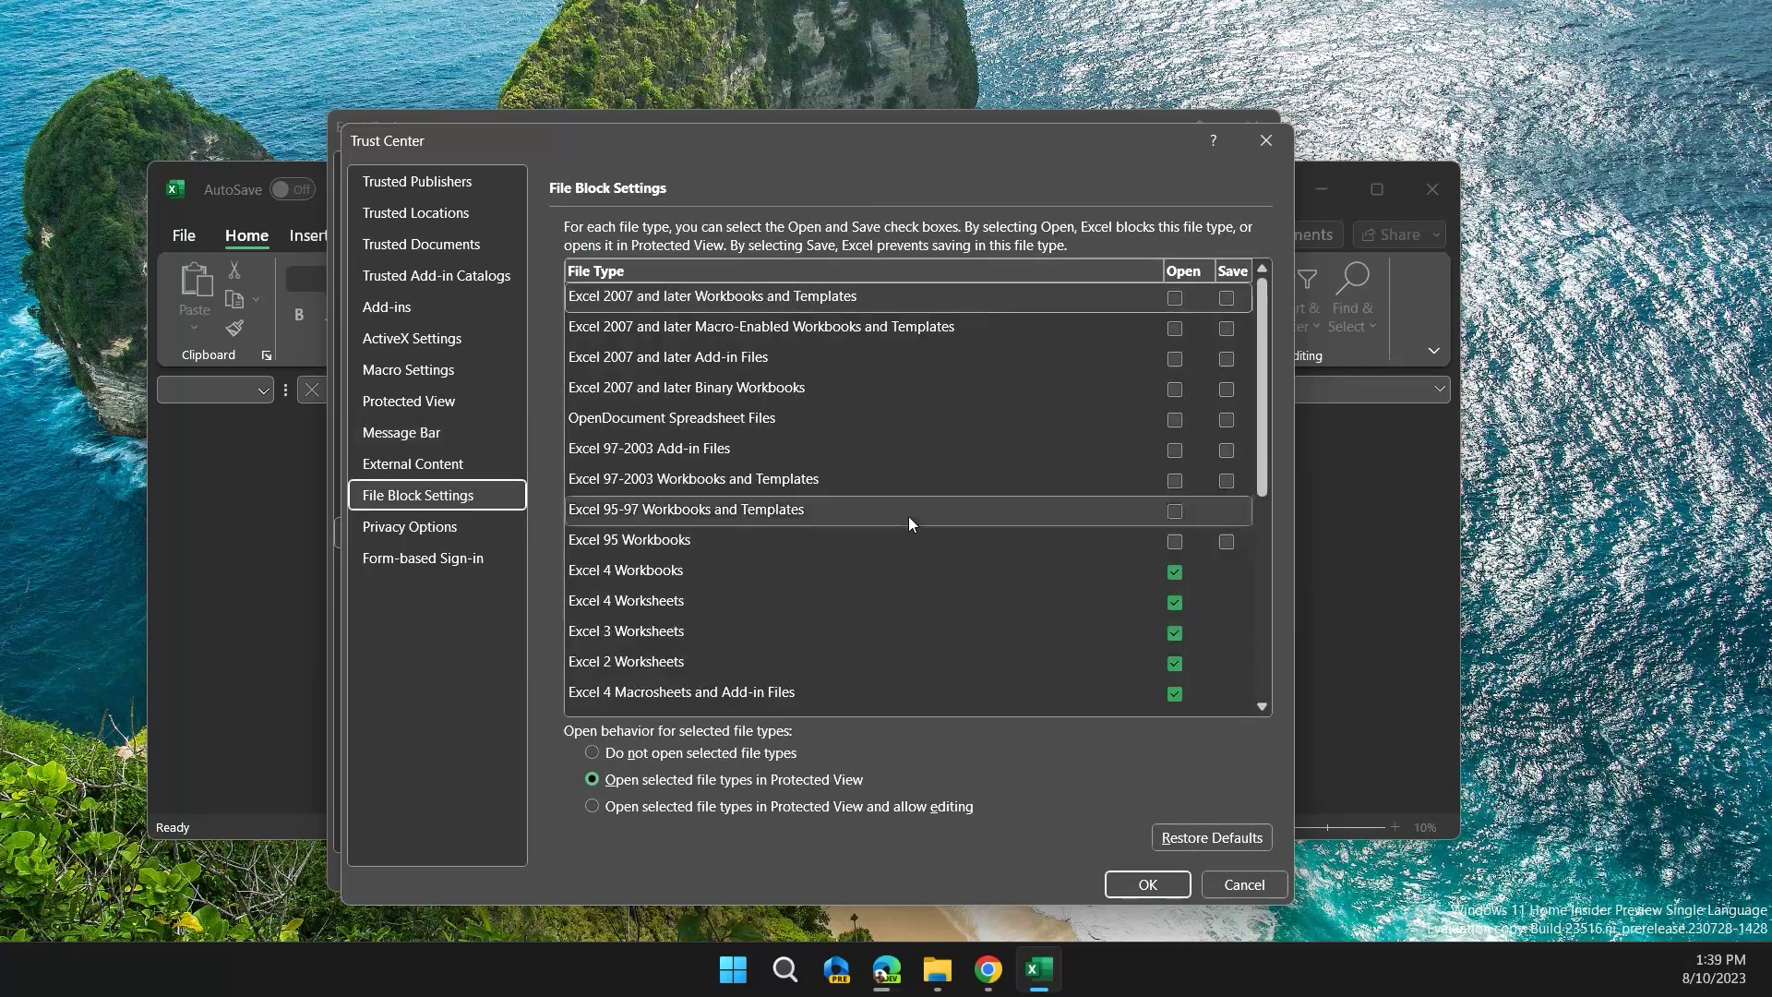
Uncheck Open for Excel 4 Workbooks, Excel 2–4 Worksheets and Excel 3–4 Macrosheets, then OK both dialogs.
scroll(909, 523, down, 1)
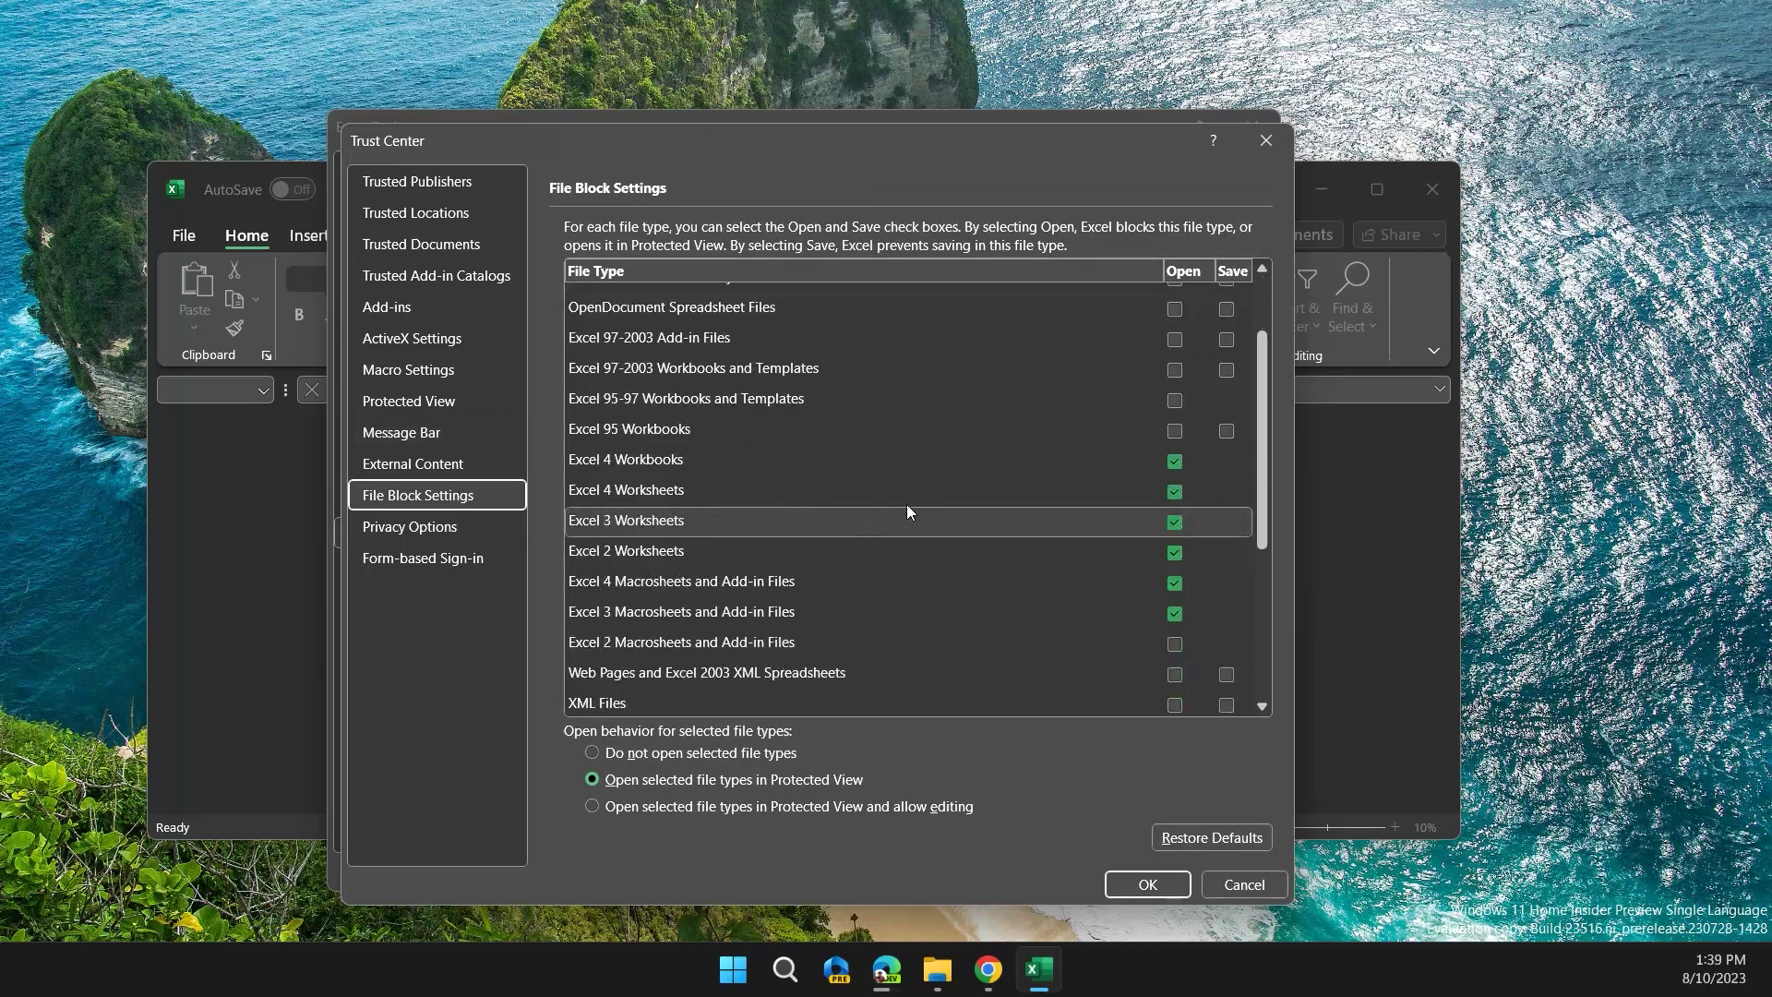
click(1174, 461)
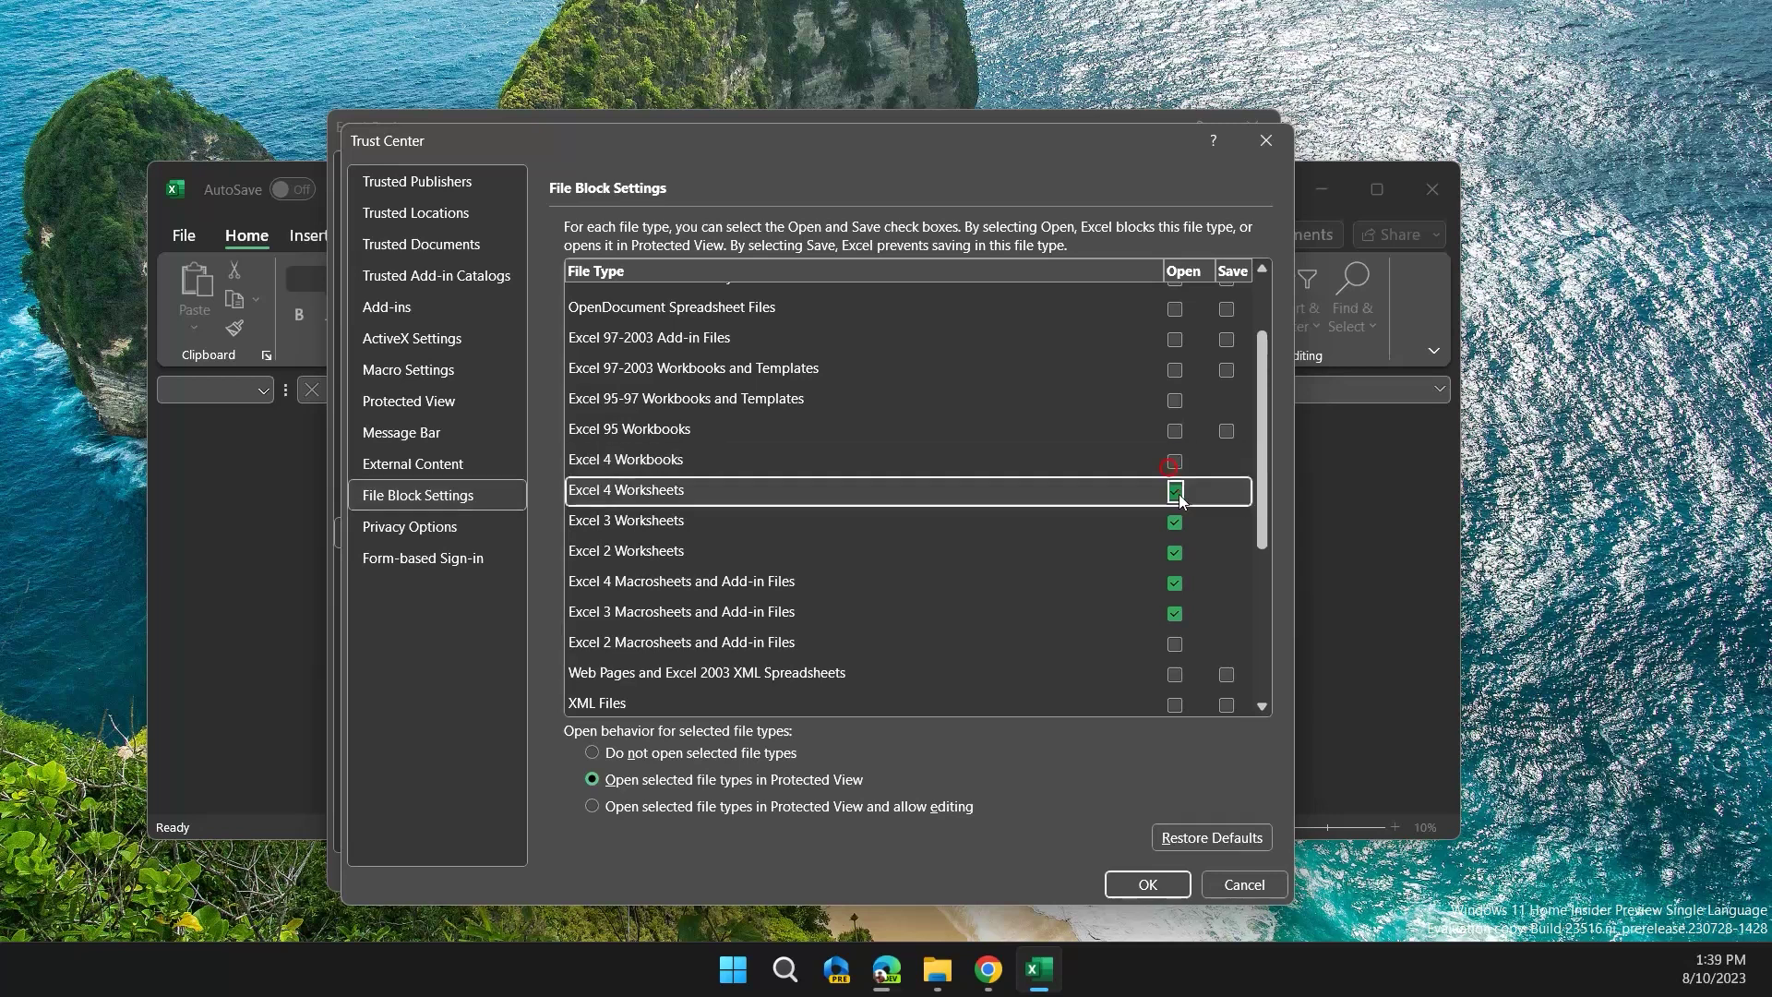
click(1175, 491)
click(1175, 522)
click(1175, 553)
click(1175, 583)
click(1175, 614)
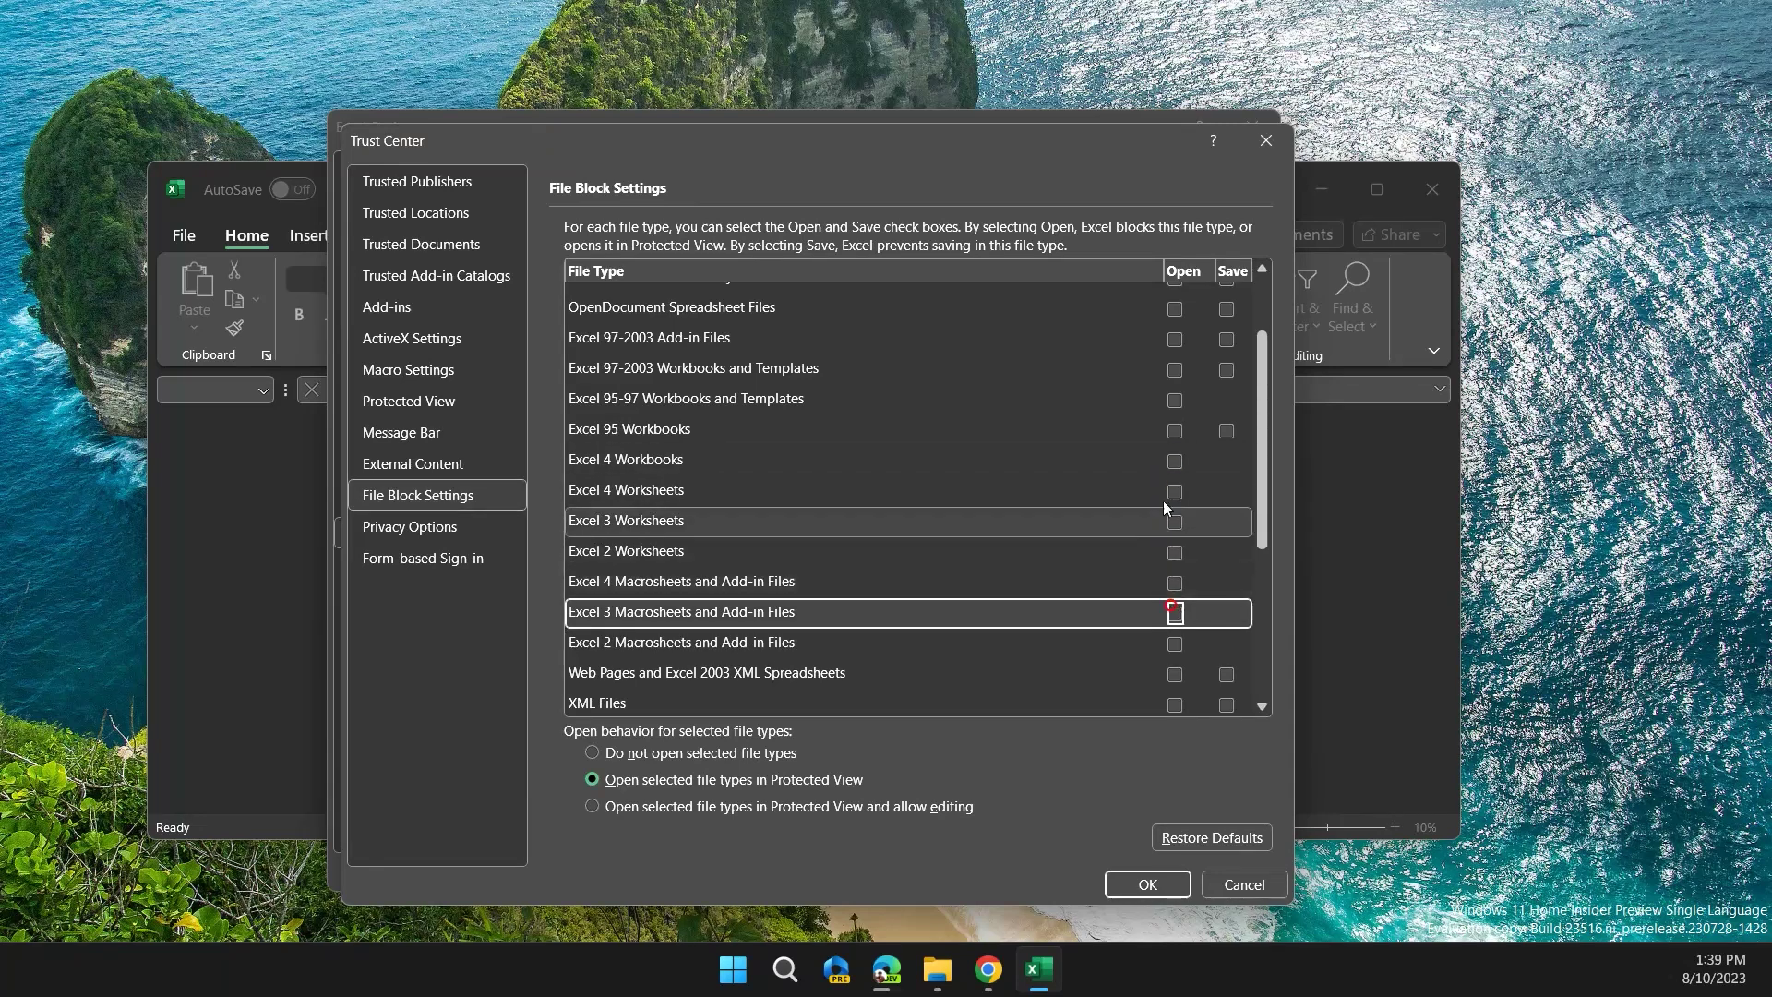
scroll(1172, 591, down, 1)
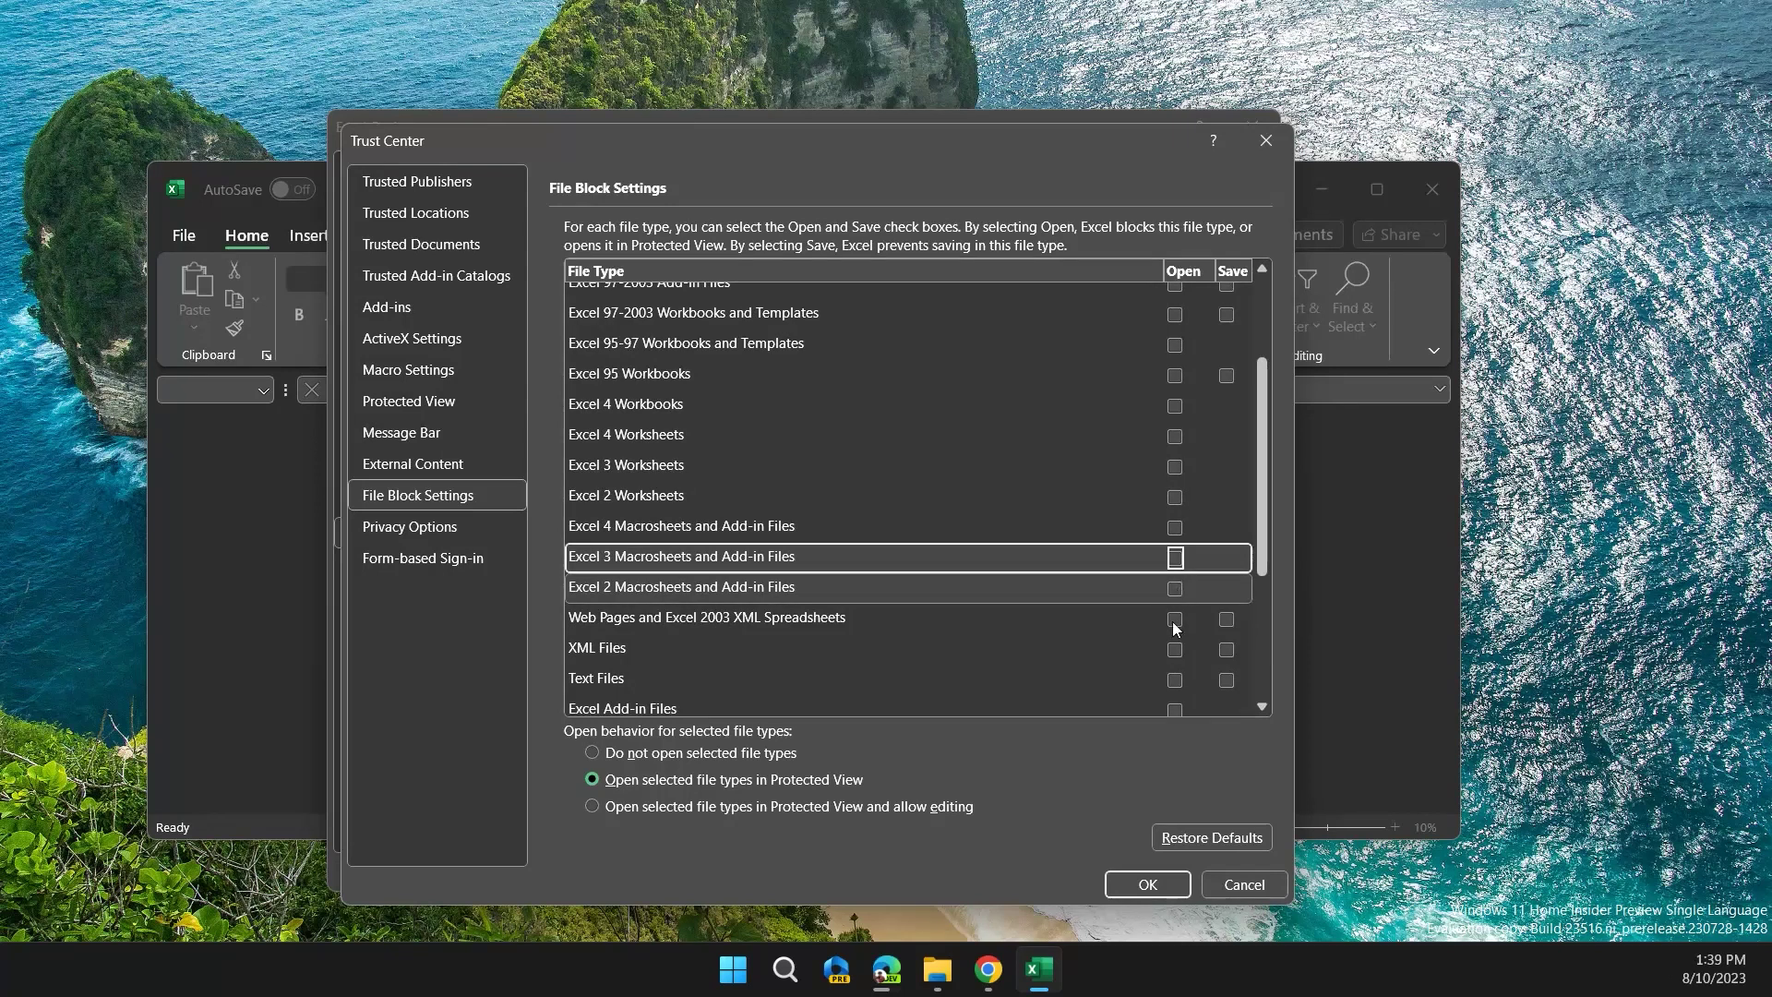
click(1135, 883)
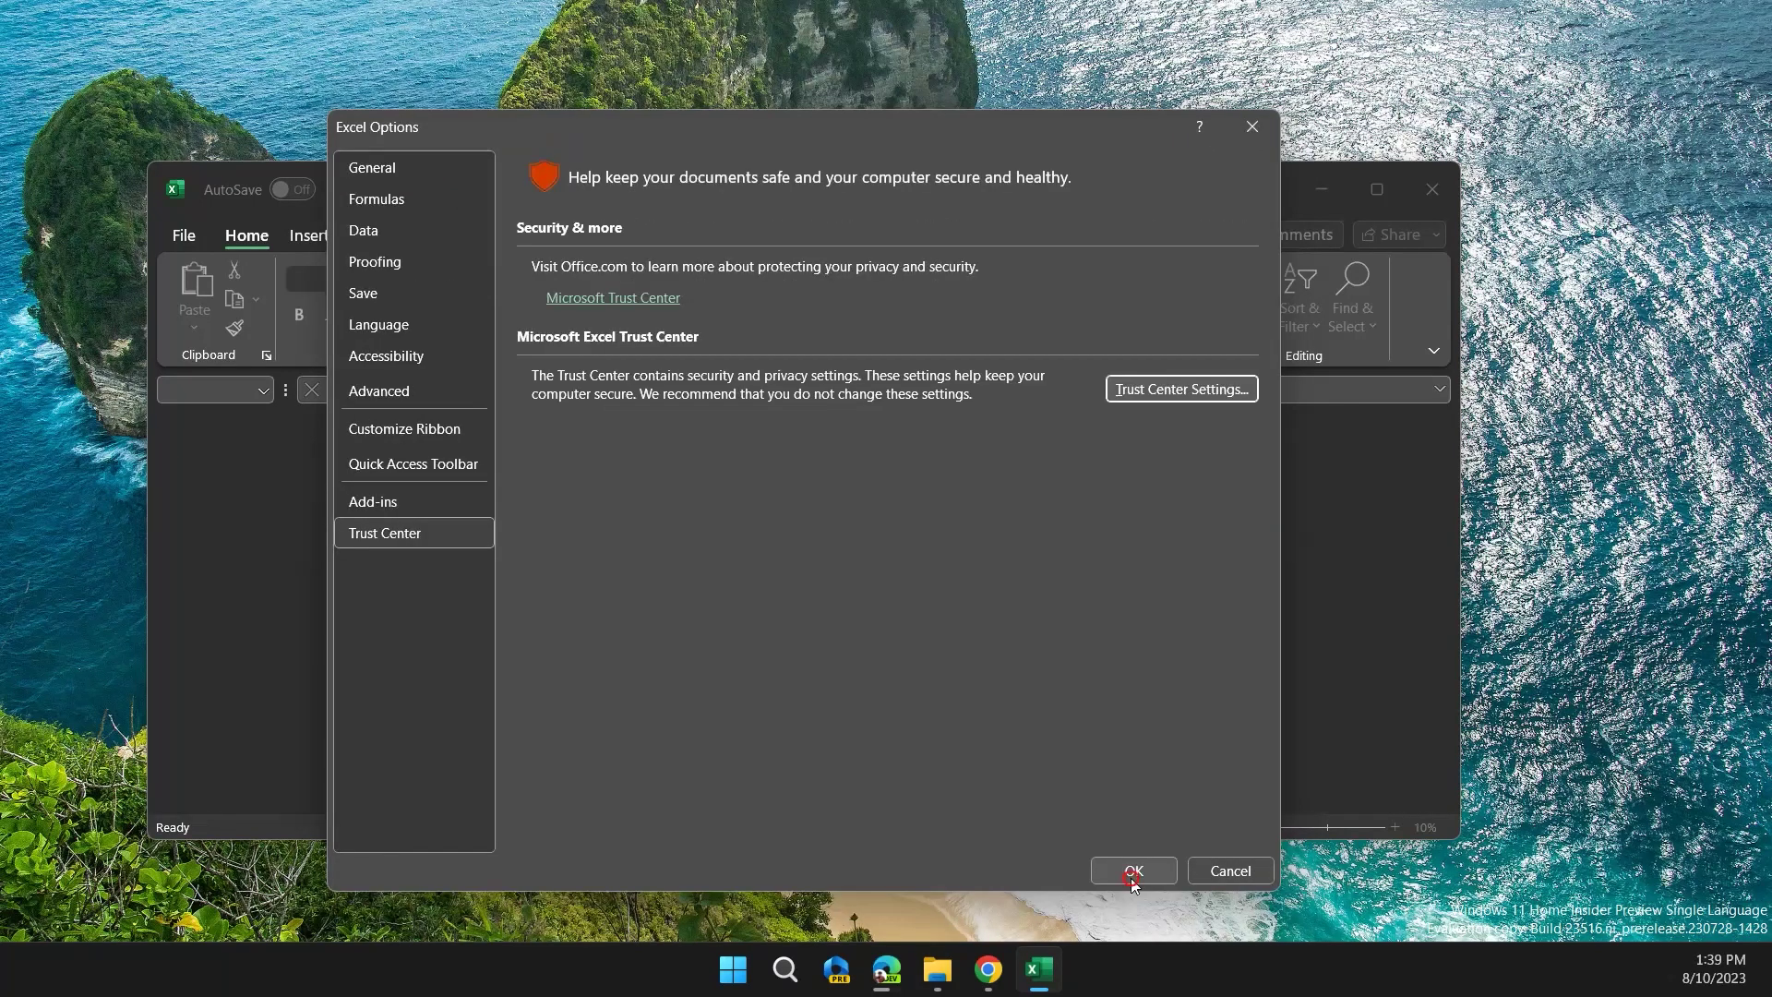
click(1143, 881)
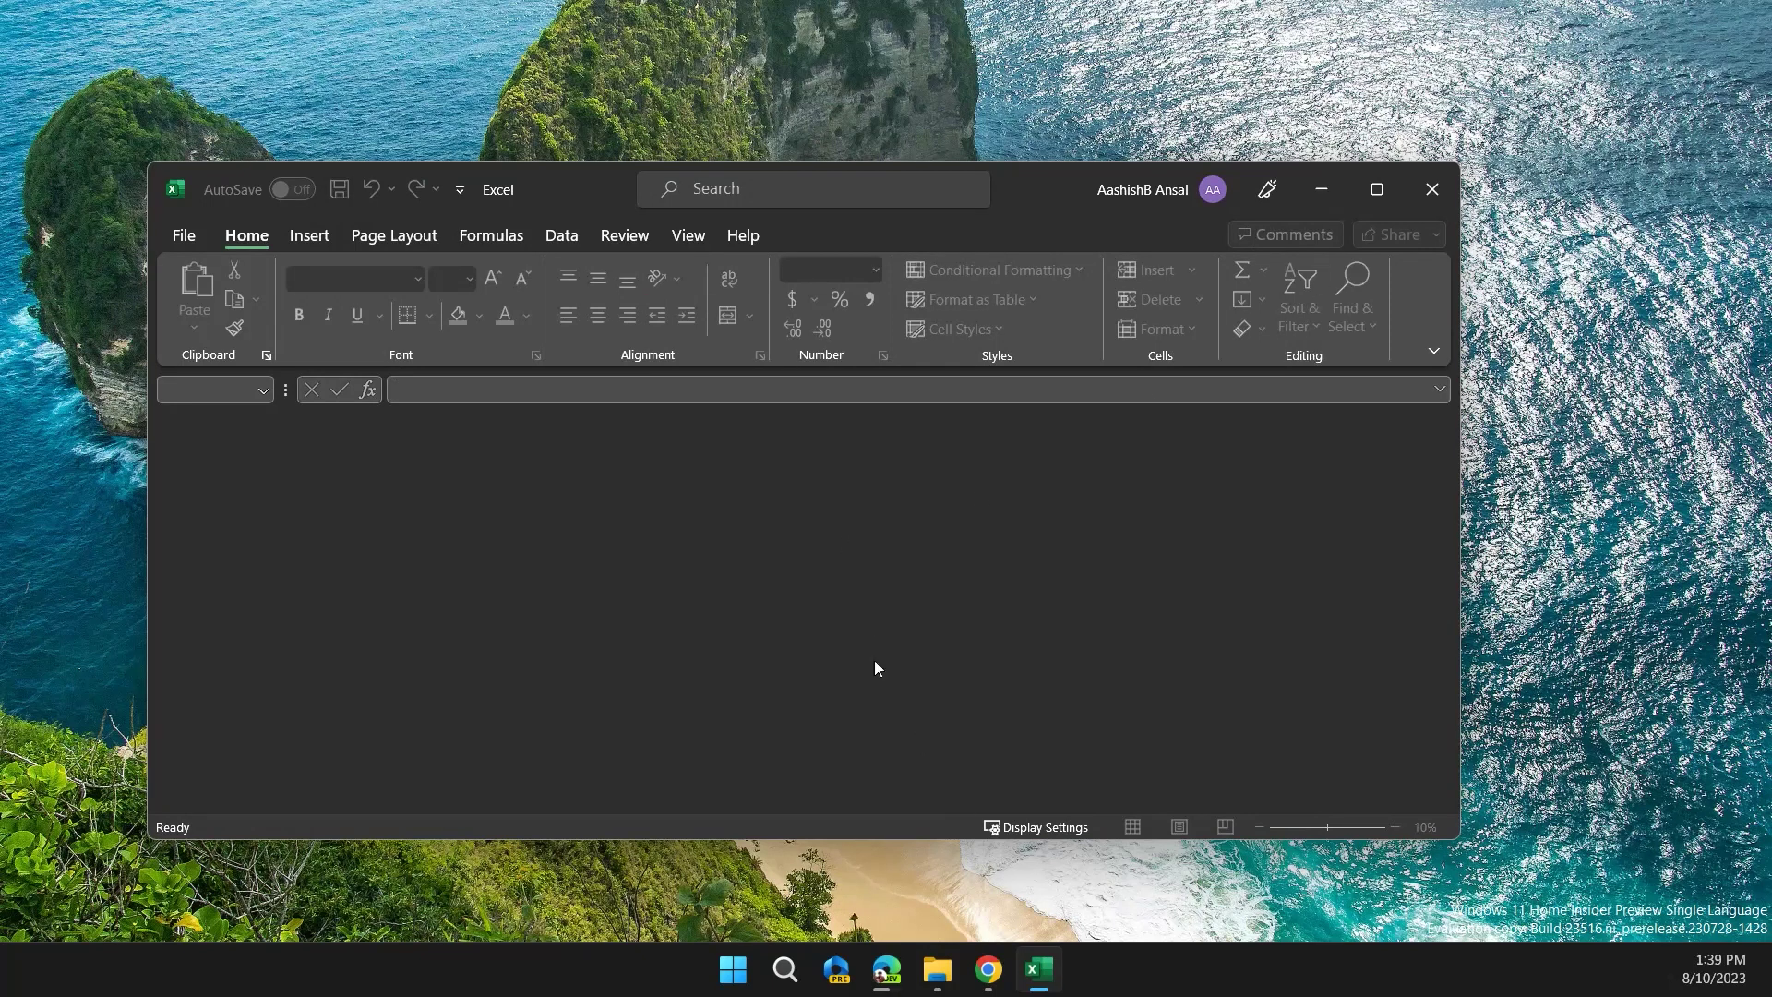
Restart the computer using the Start menu's power options.
click(733, 969)
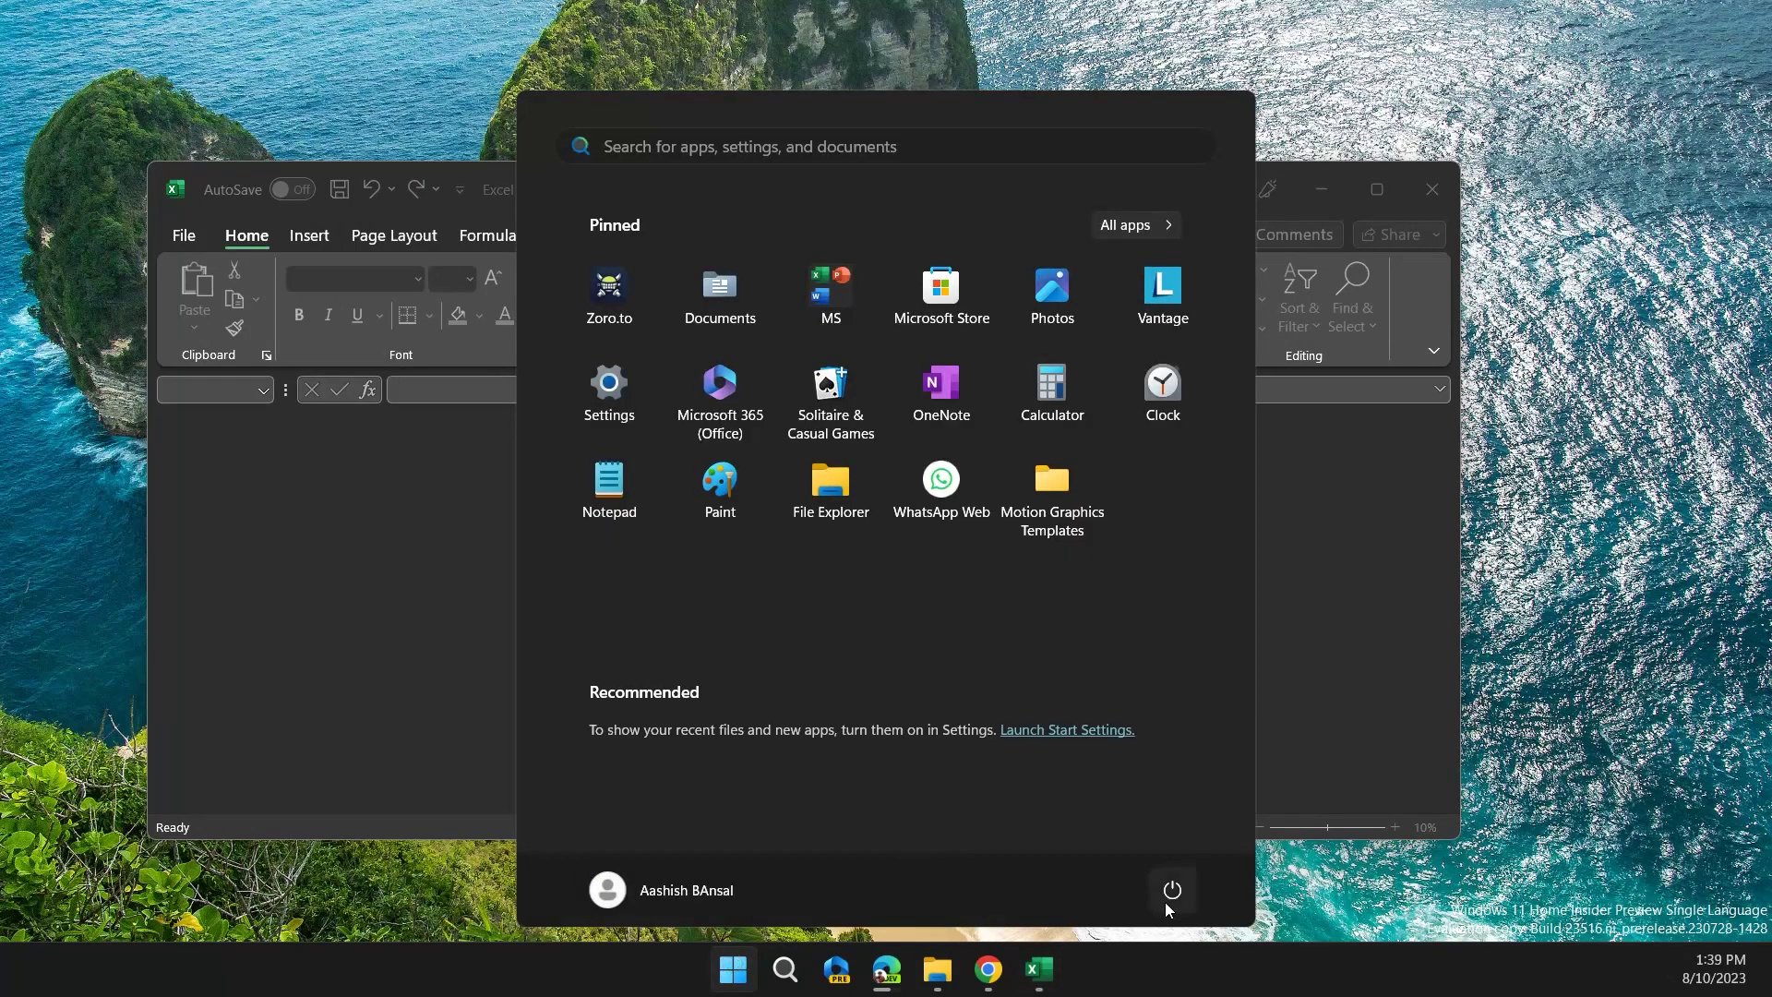
click(1166, 895)
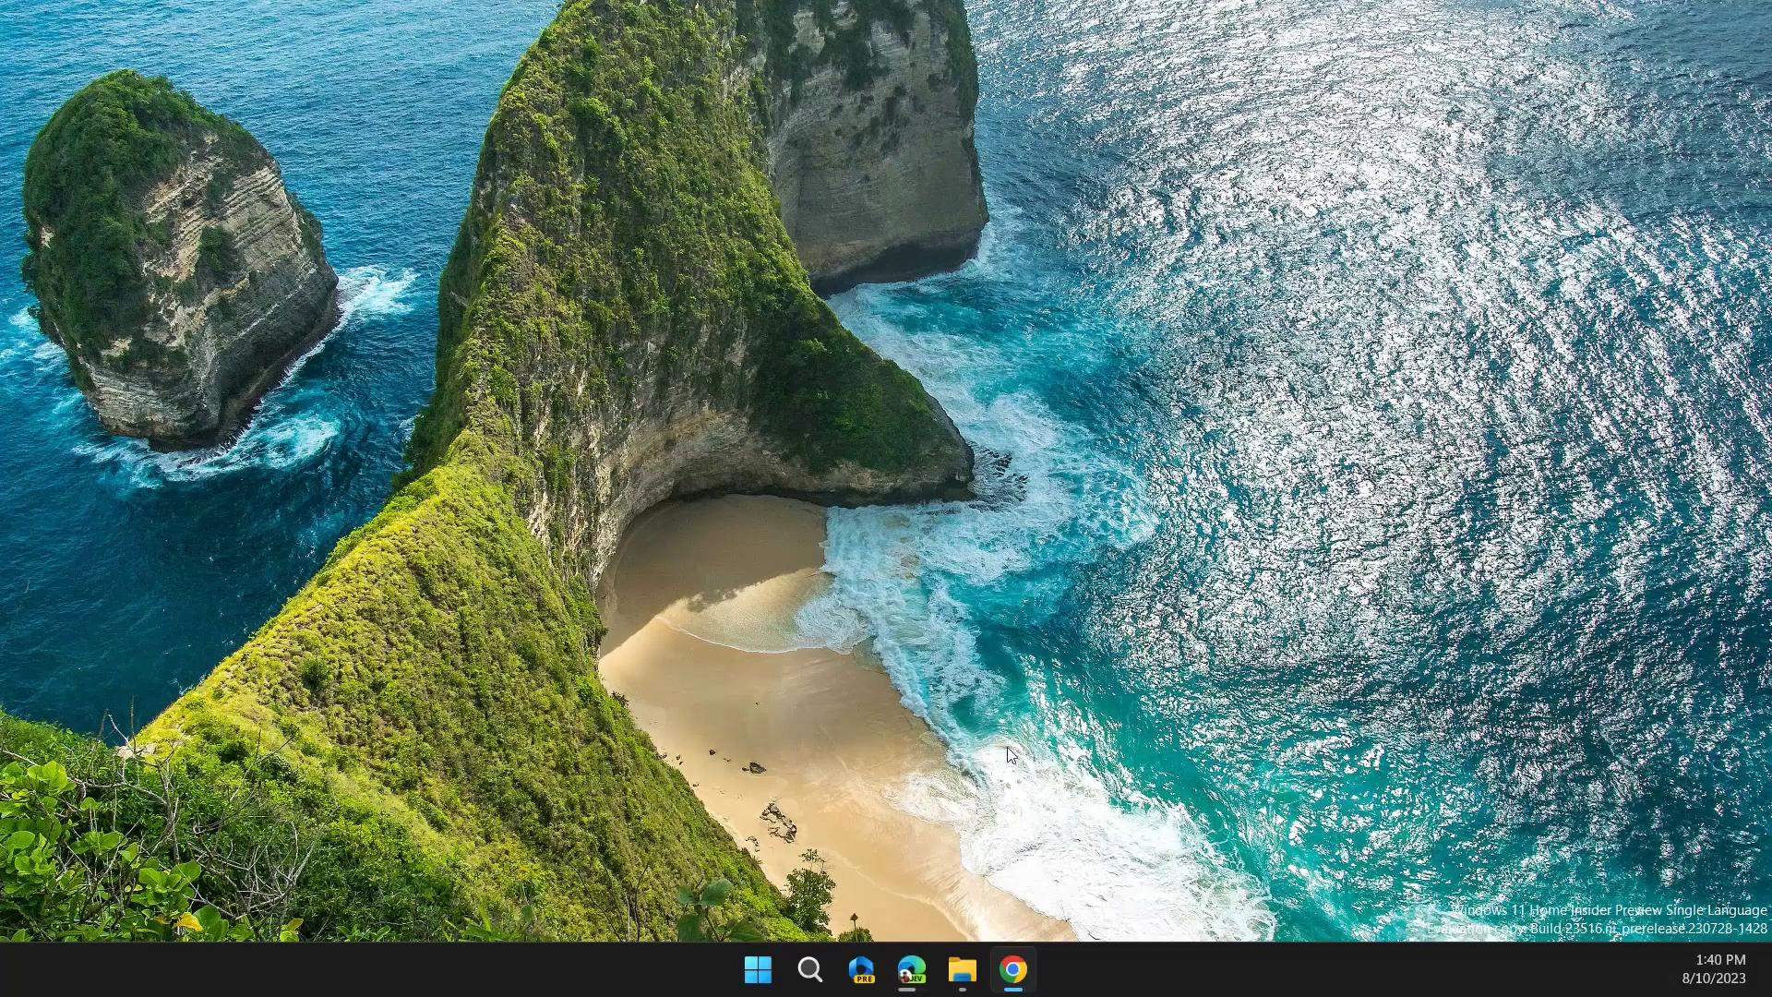
Relaunch Excel and return to Trust Center's File Block Settings to verify the saved changes.
key(super)
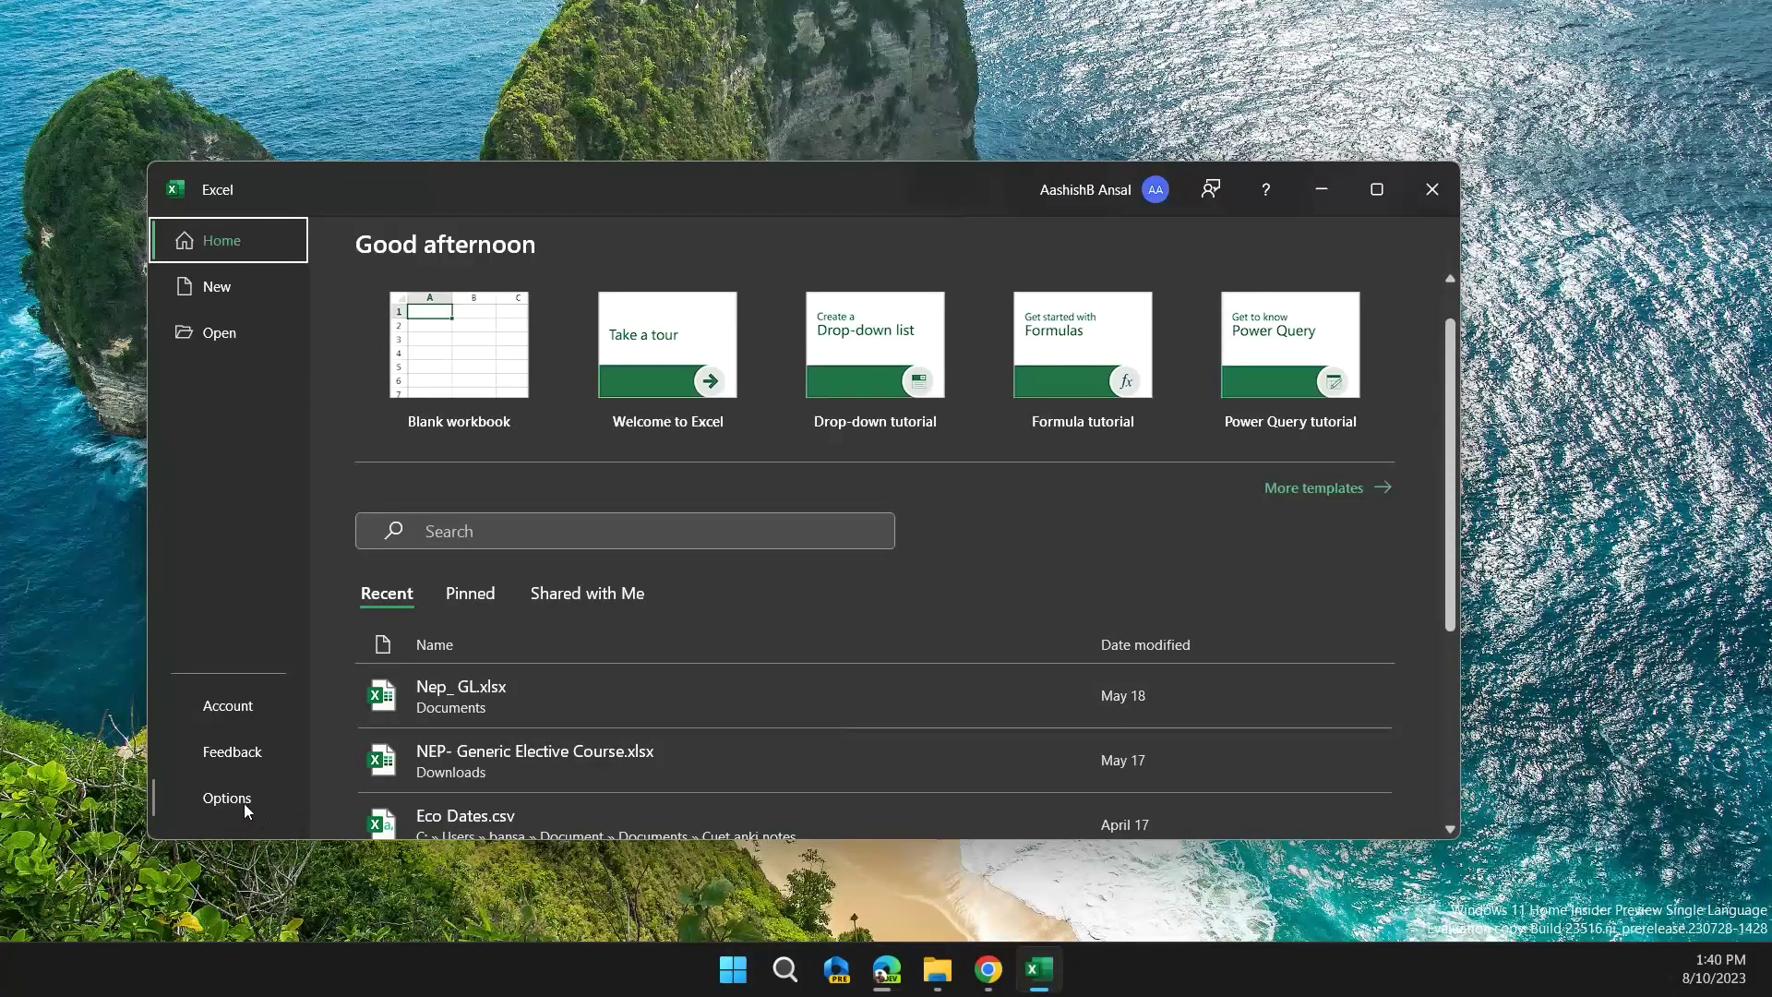
click(243, 801)
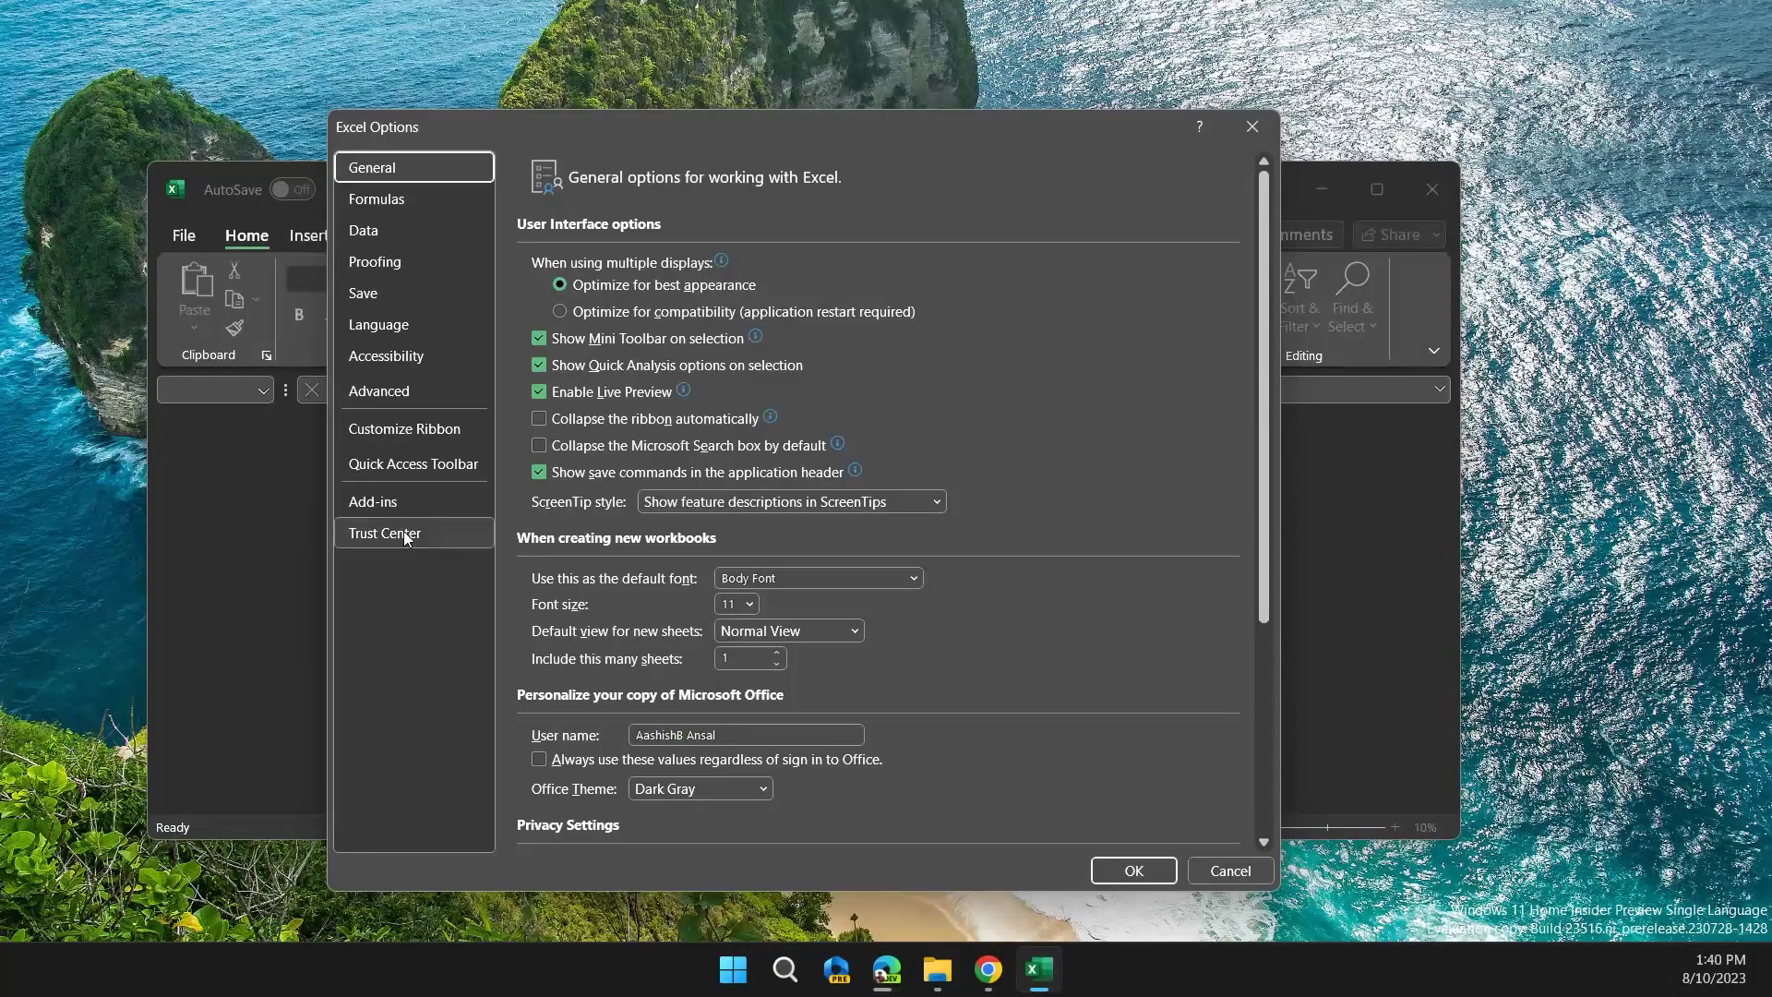
click(404, 536)
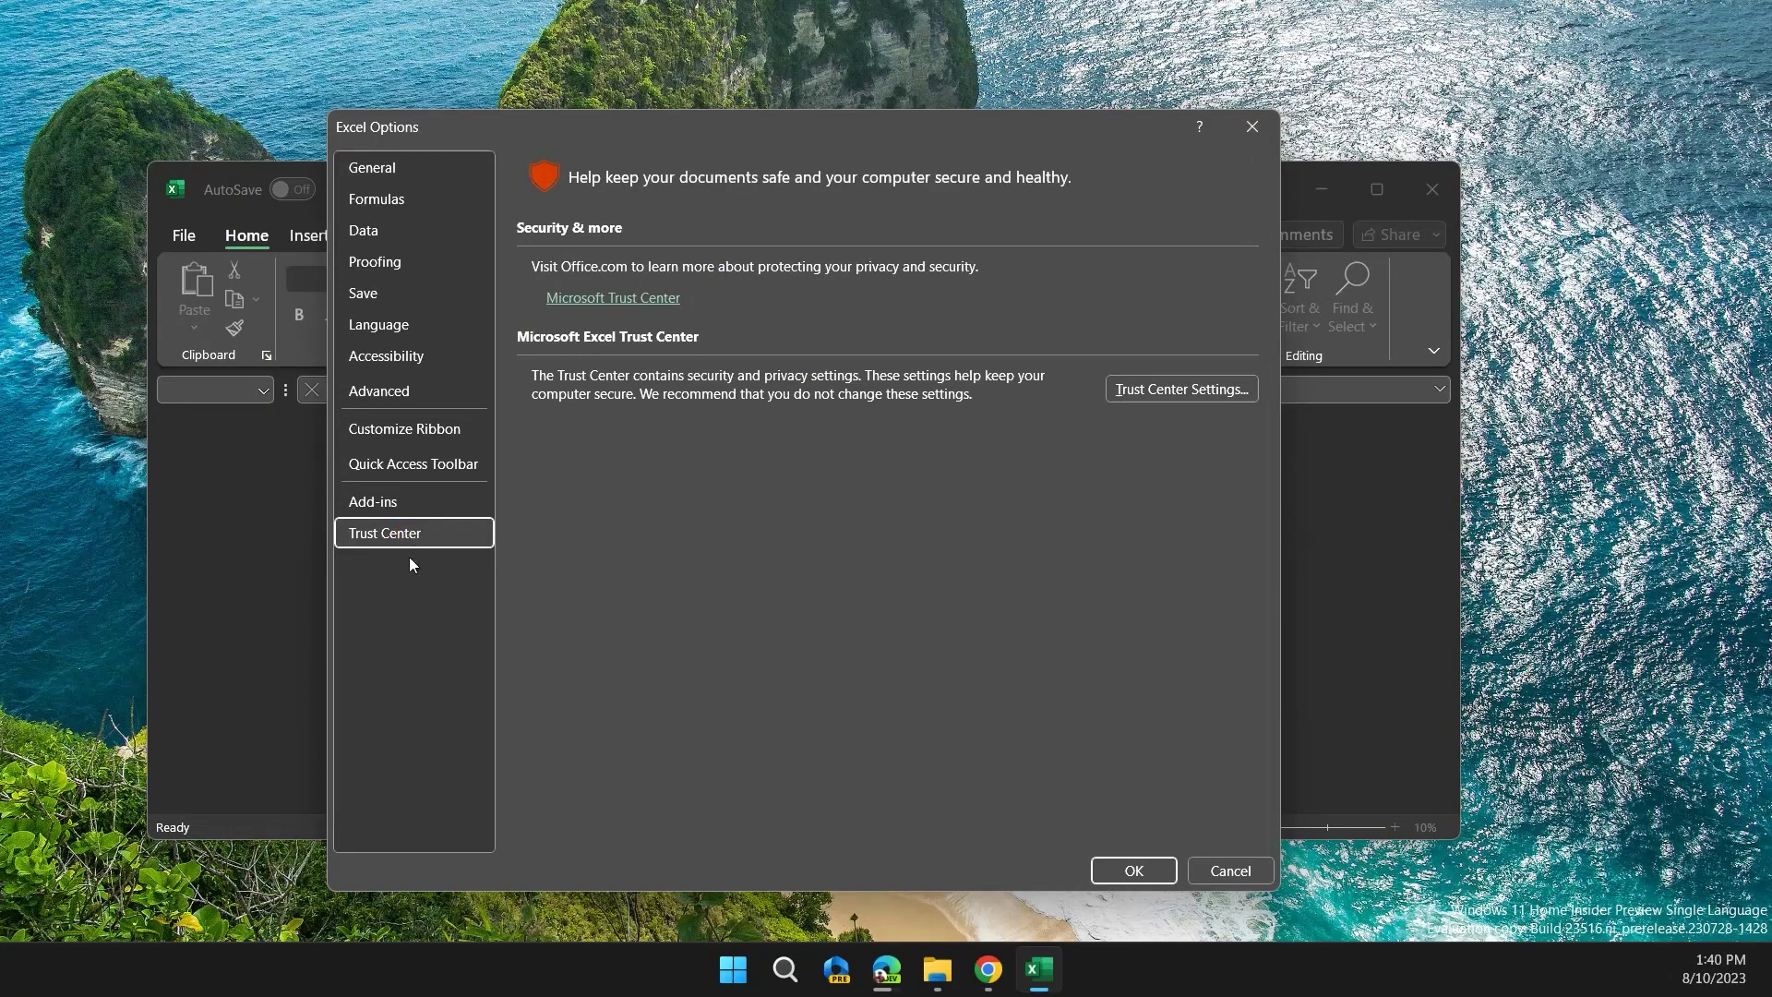
click(1212, 391)
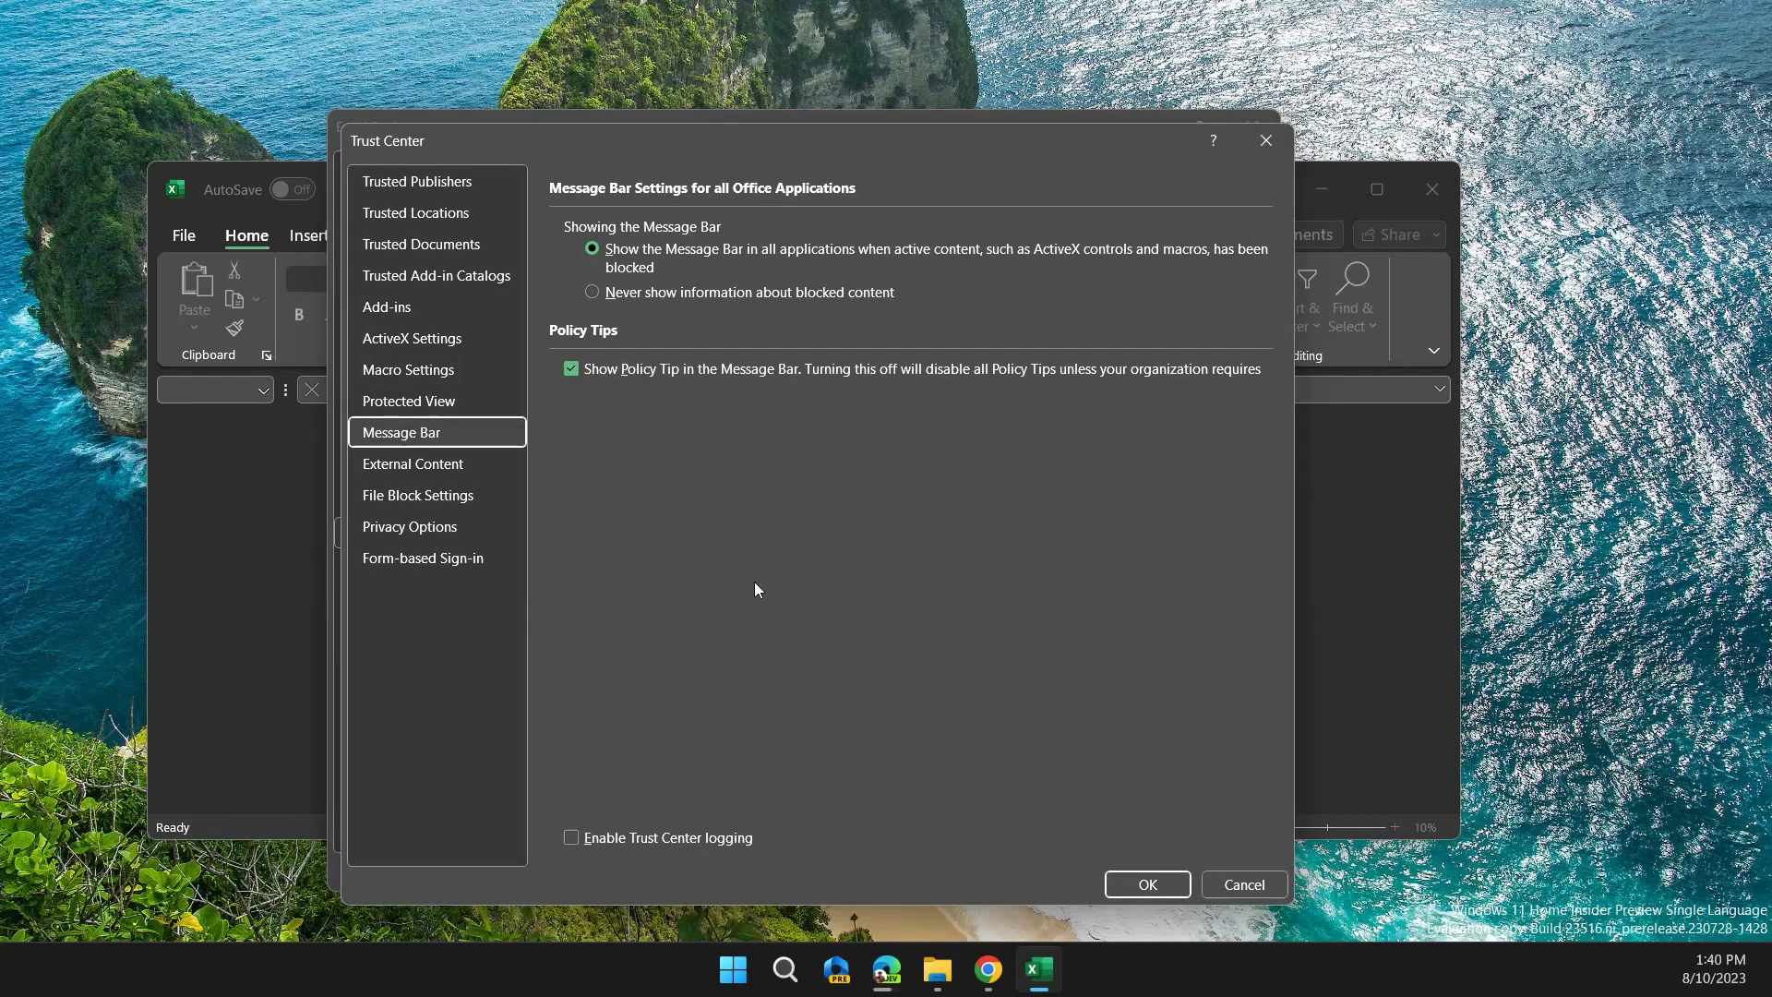
click(449, 499)
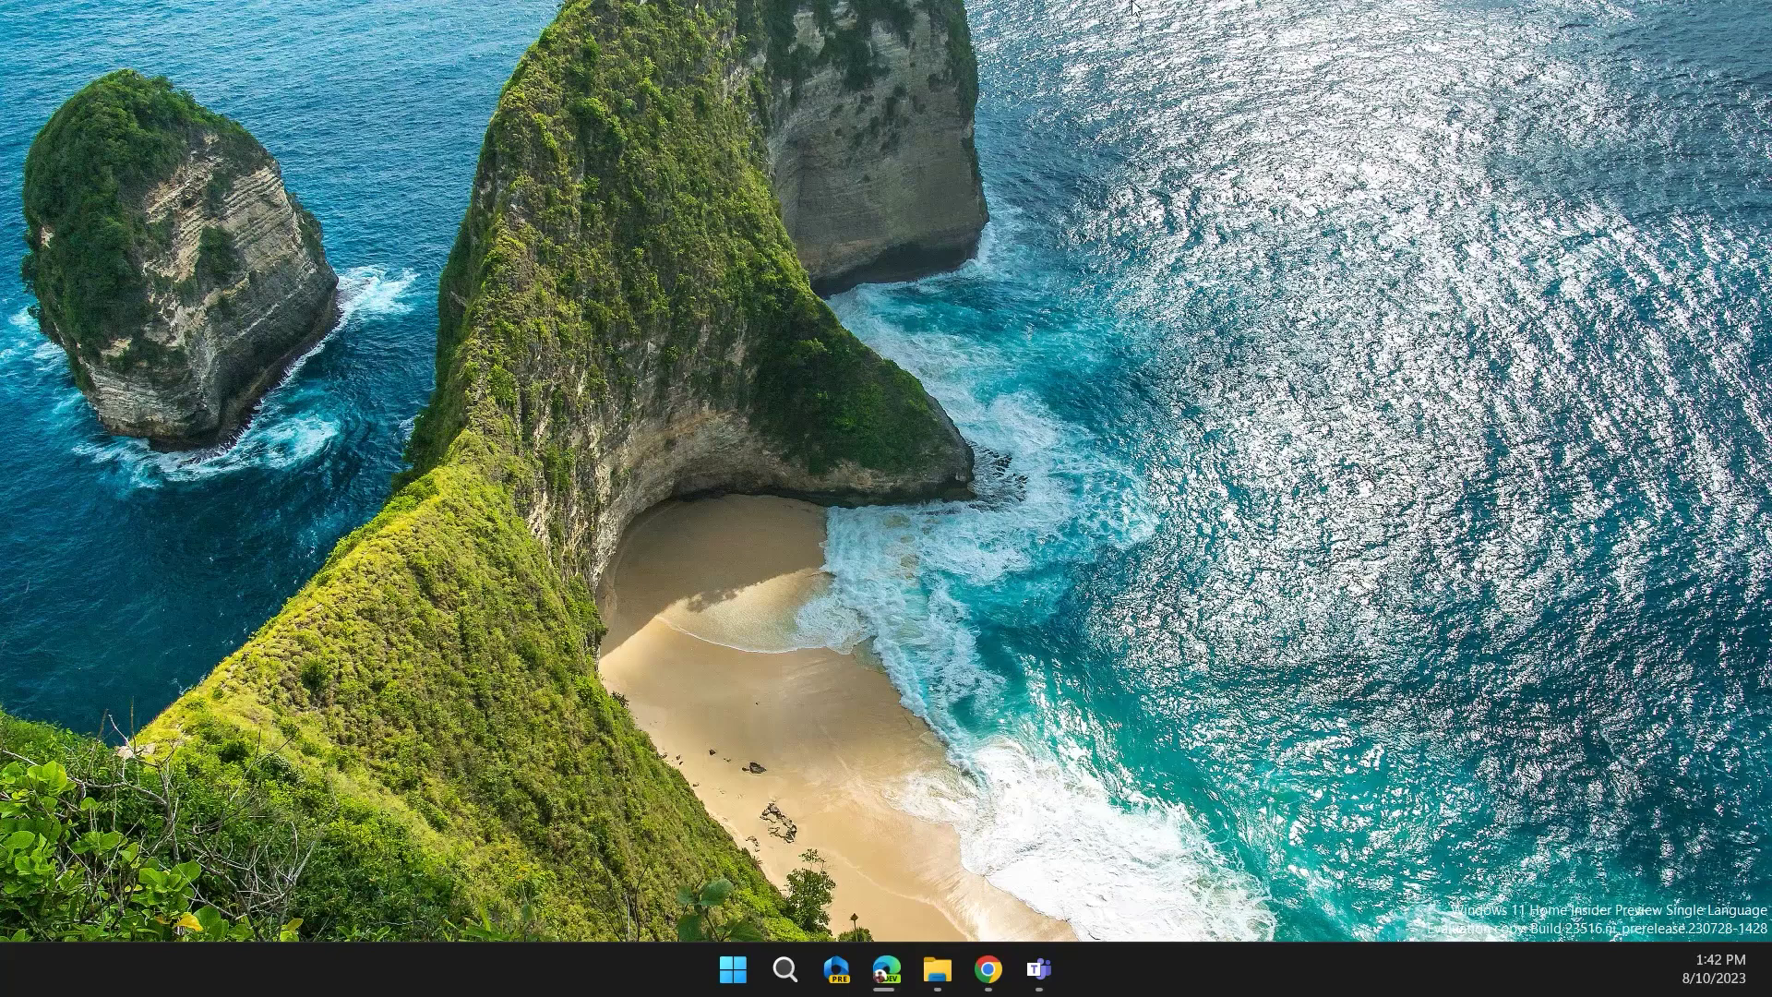
Open Control Panel by searching 'contr' from the Start menu.
click(726, 967)
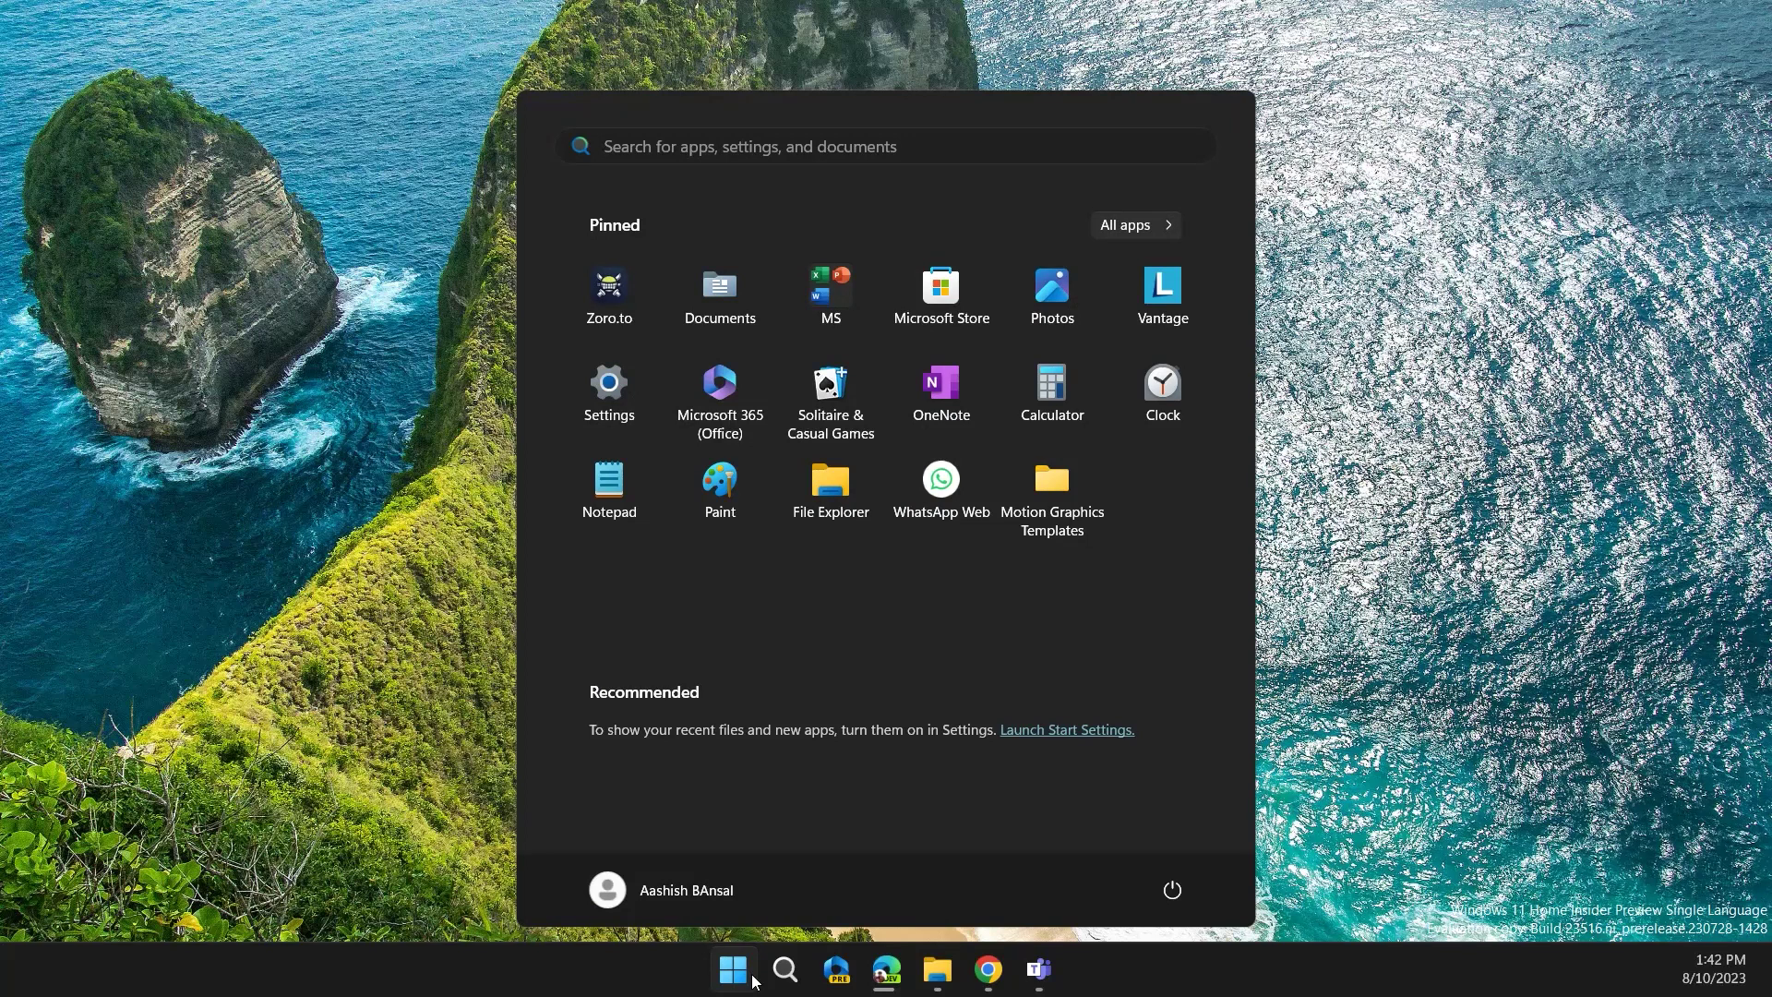
text(contr)
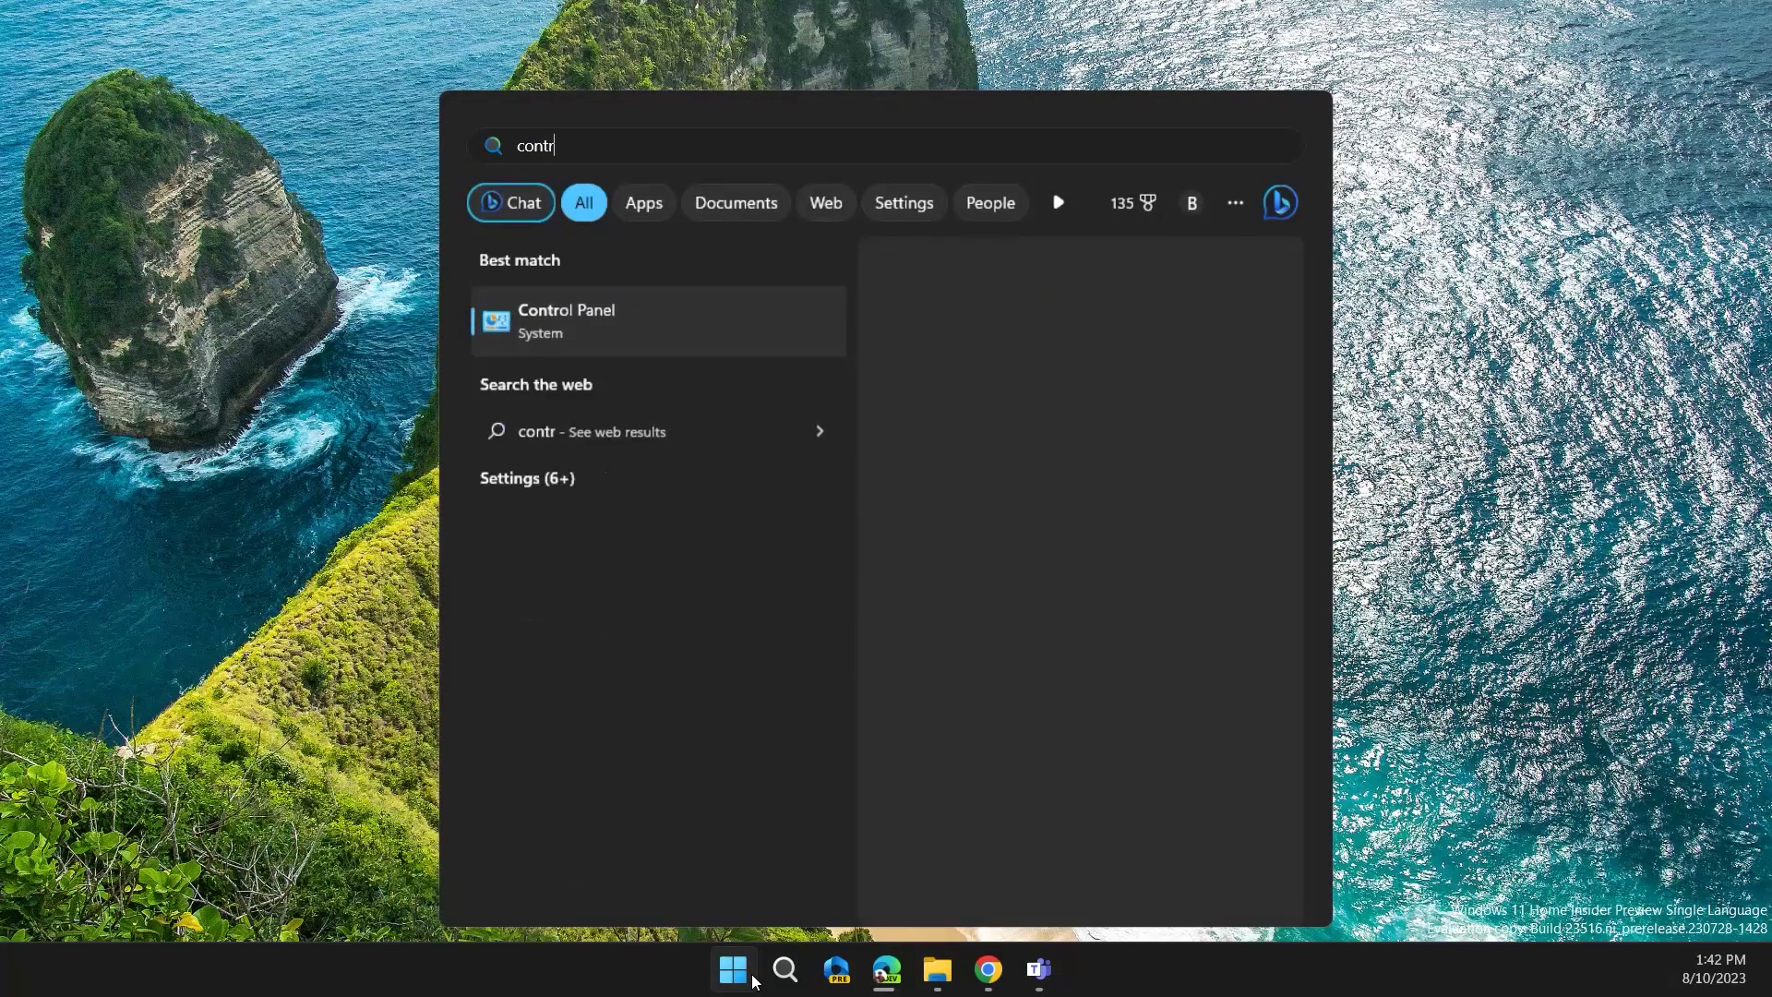
key(Return)
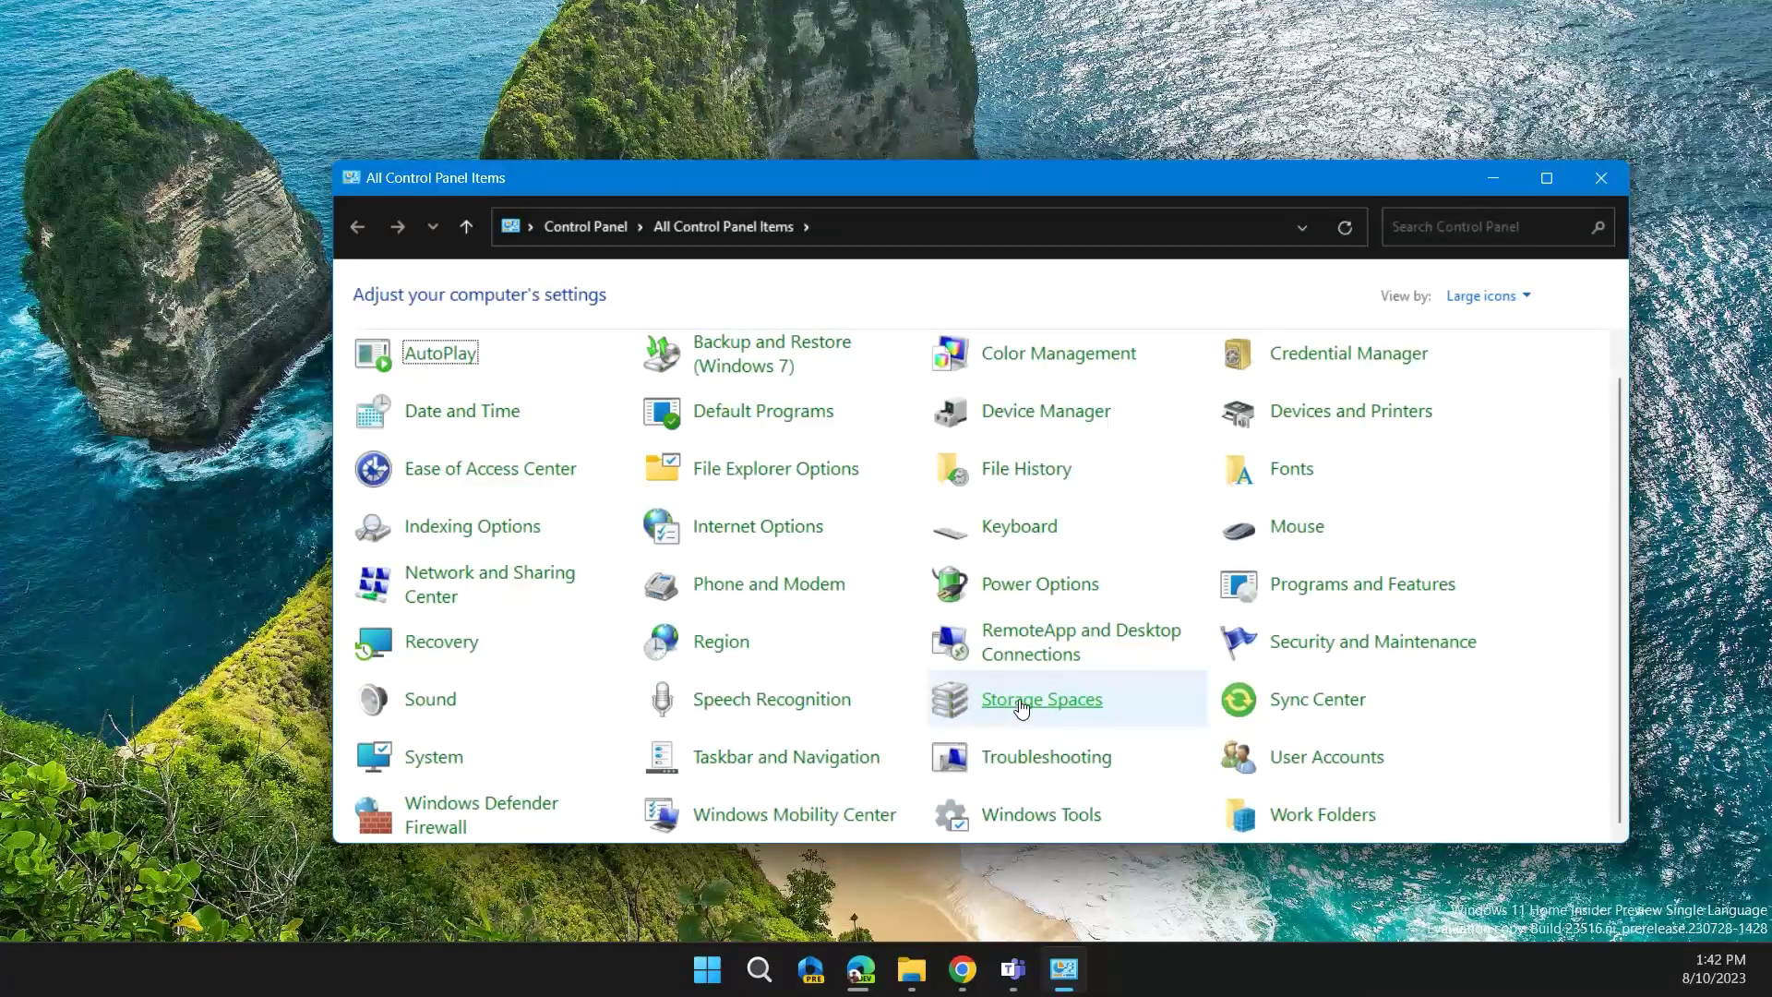
Switch Control Panel to Small icons view and open Programs and Features.
scroll(1436, 661, up, 1)
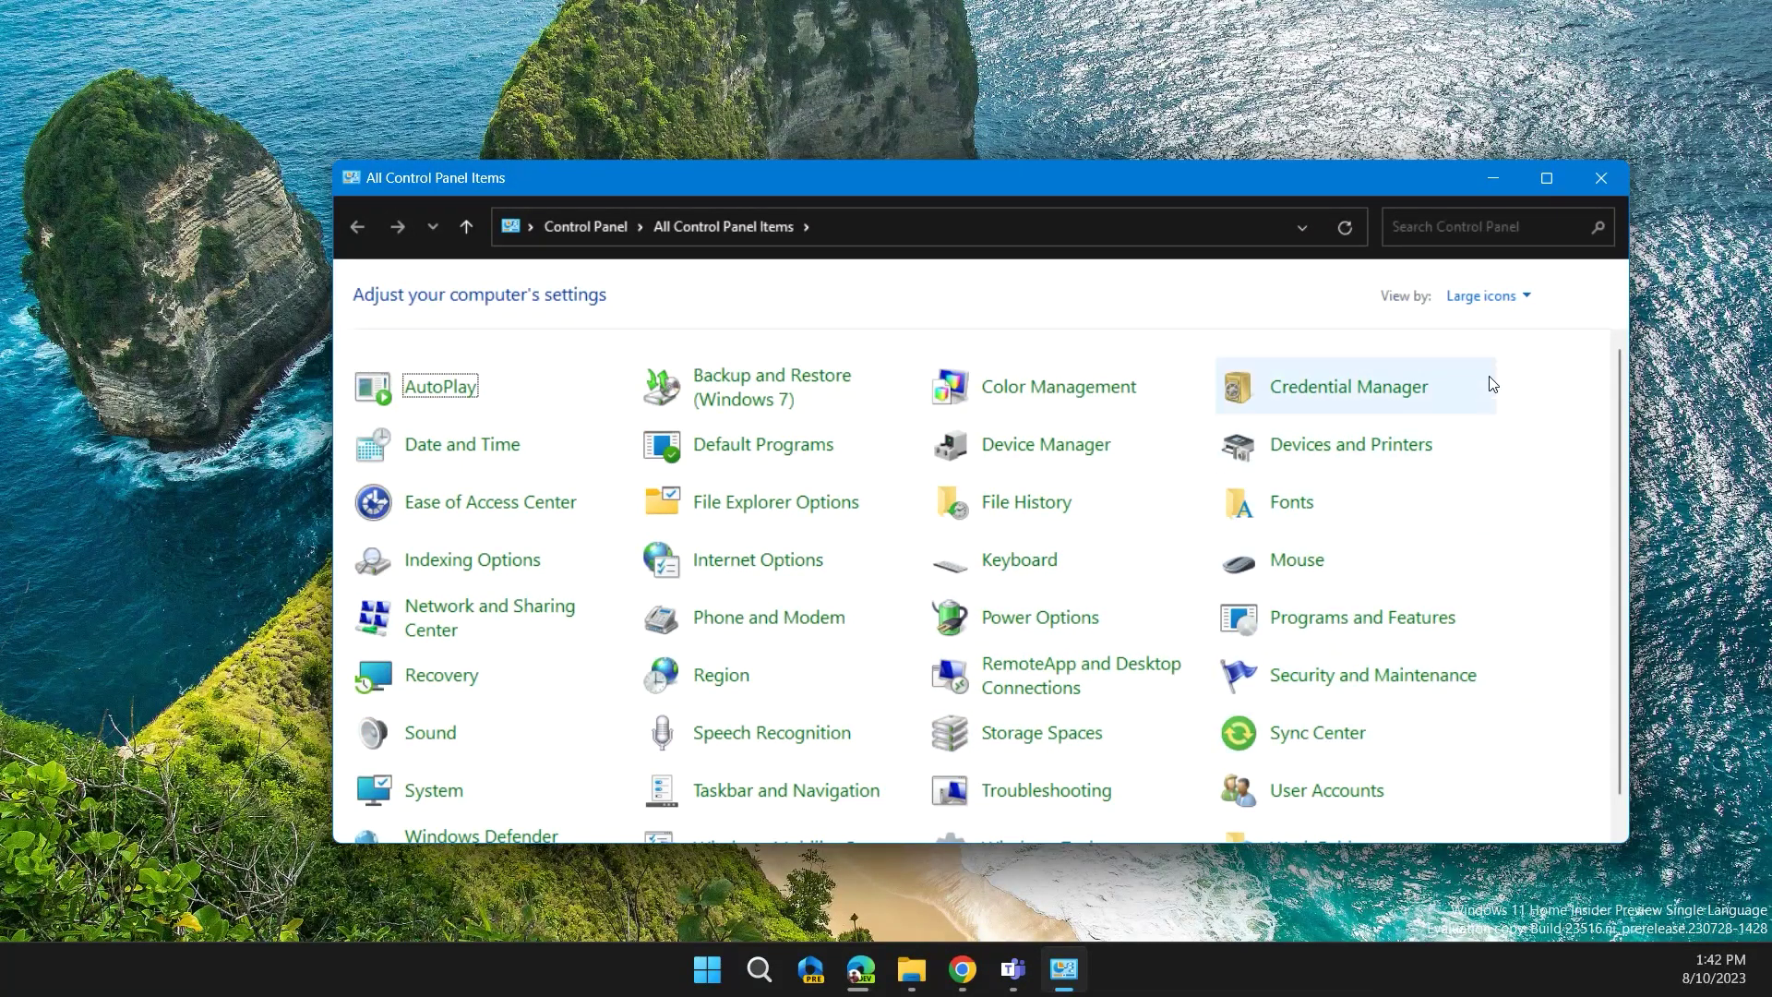
click(1509, 303)
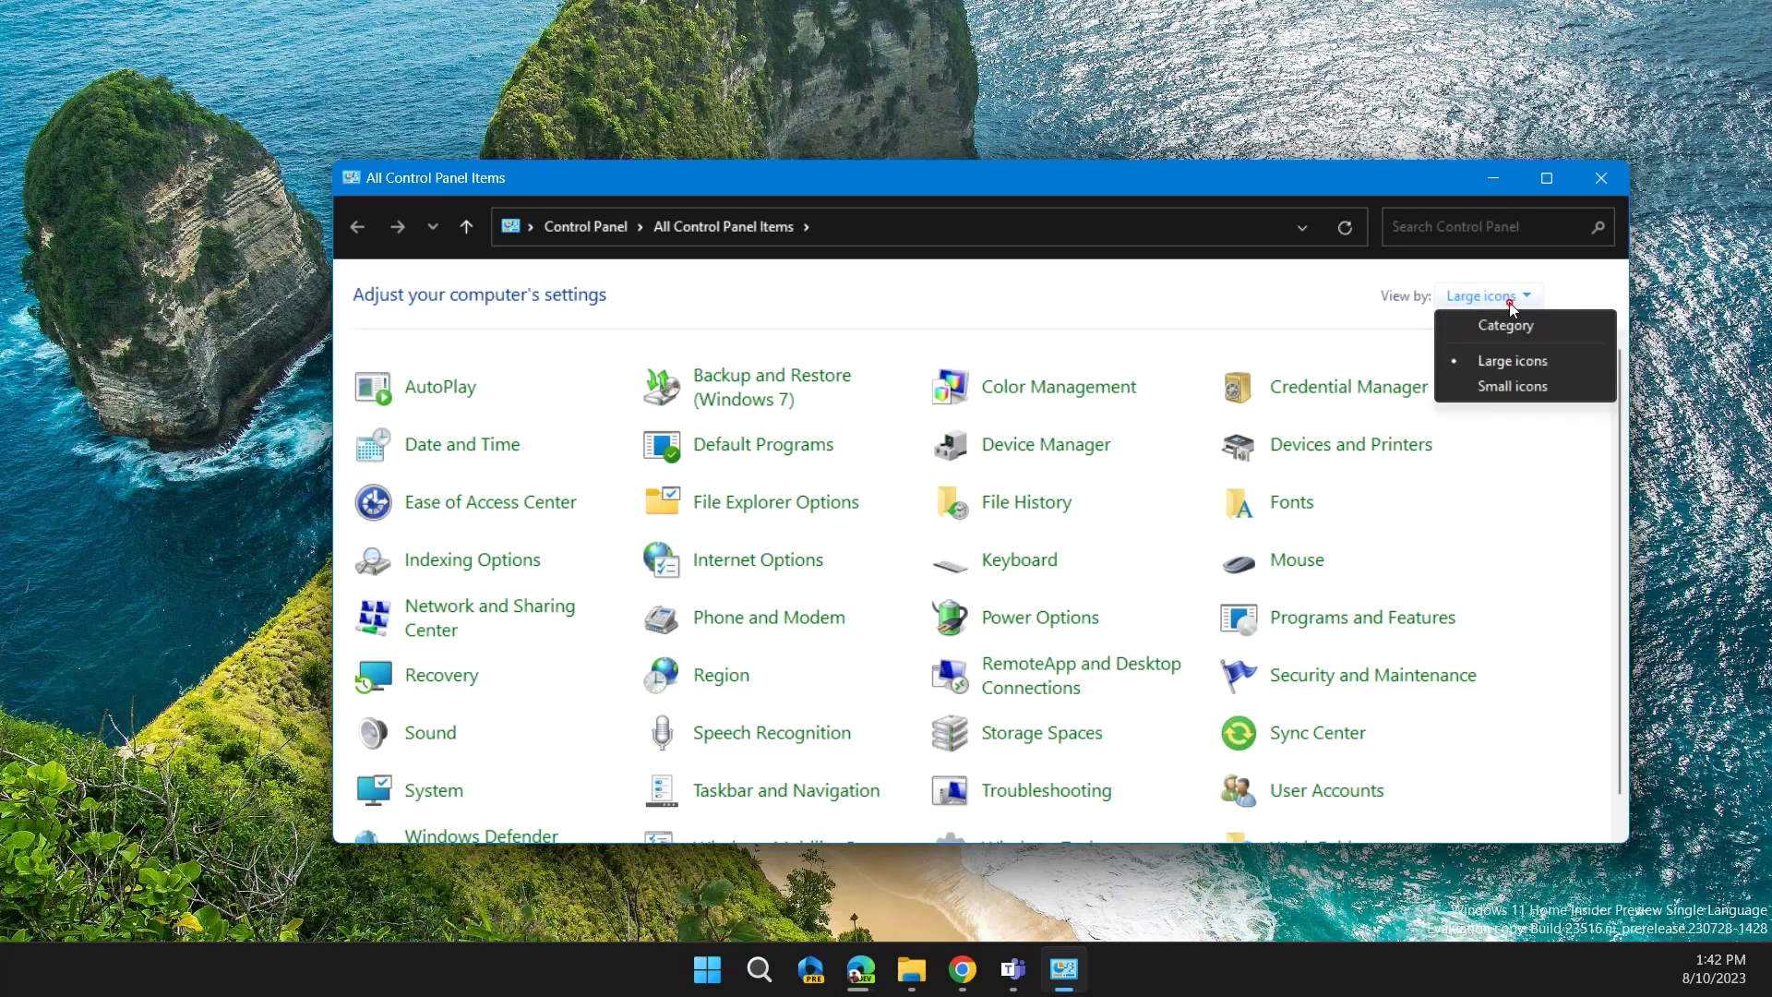
click(1557, 338)
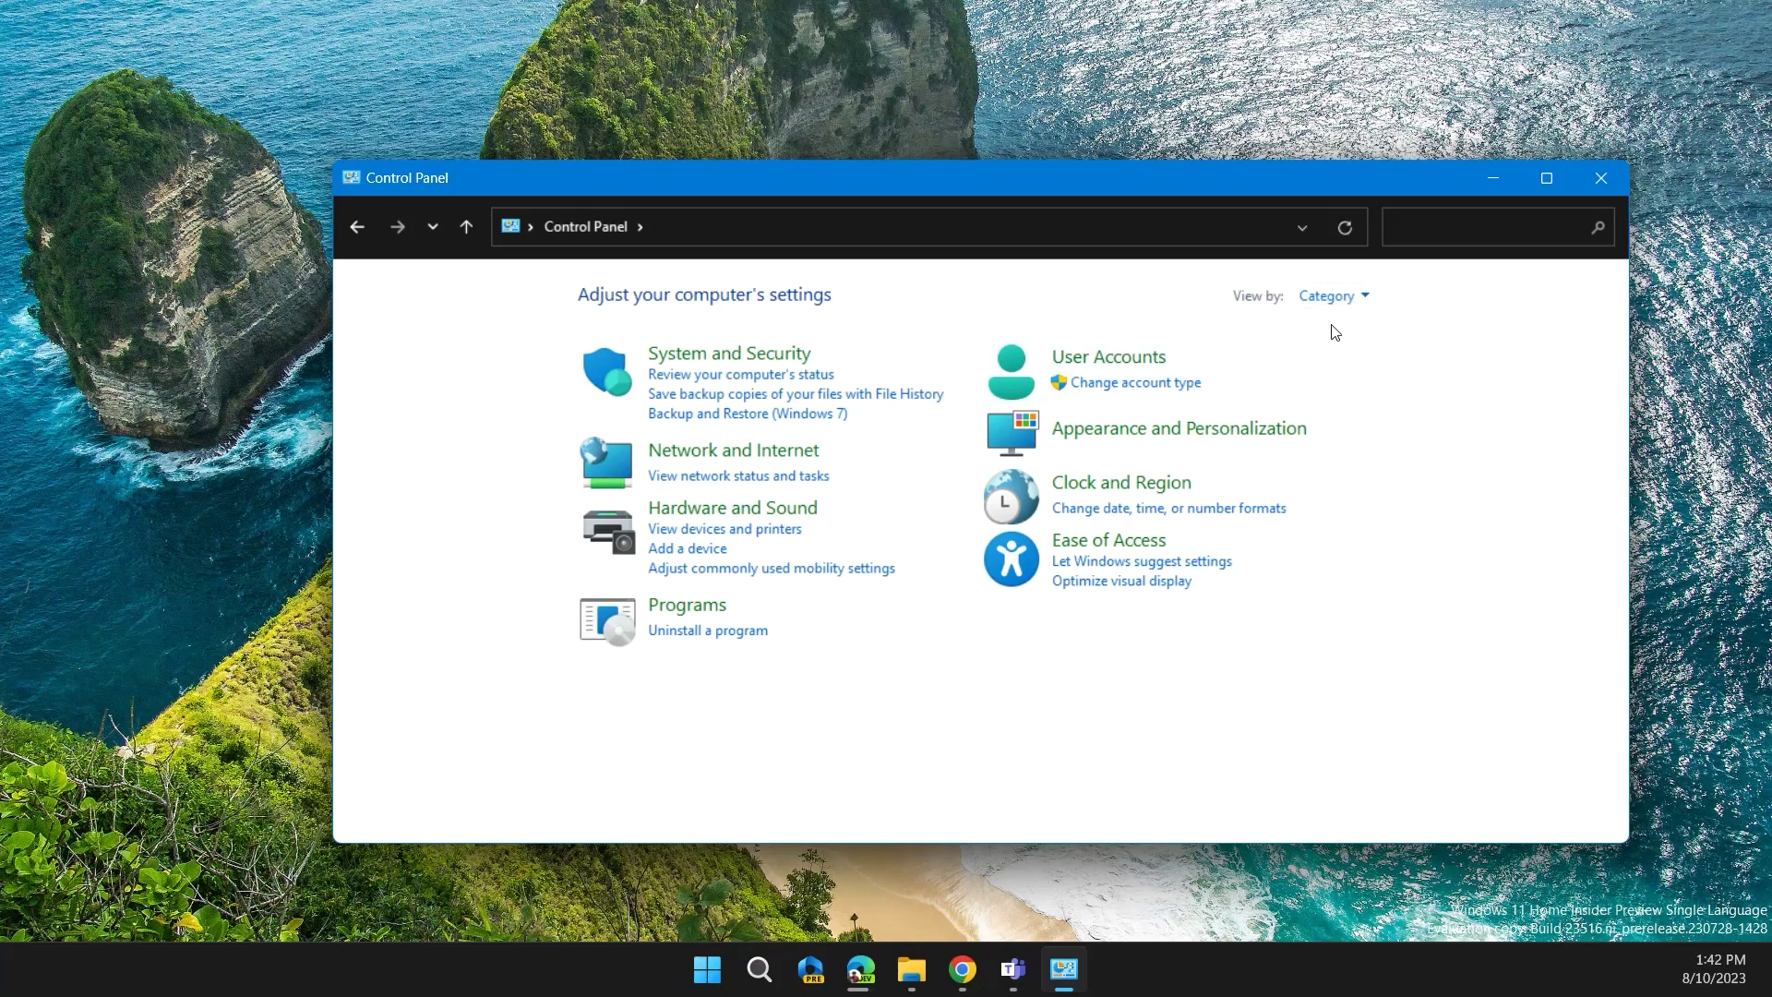
click(1334, 296)
click(1324, 384)
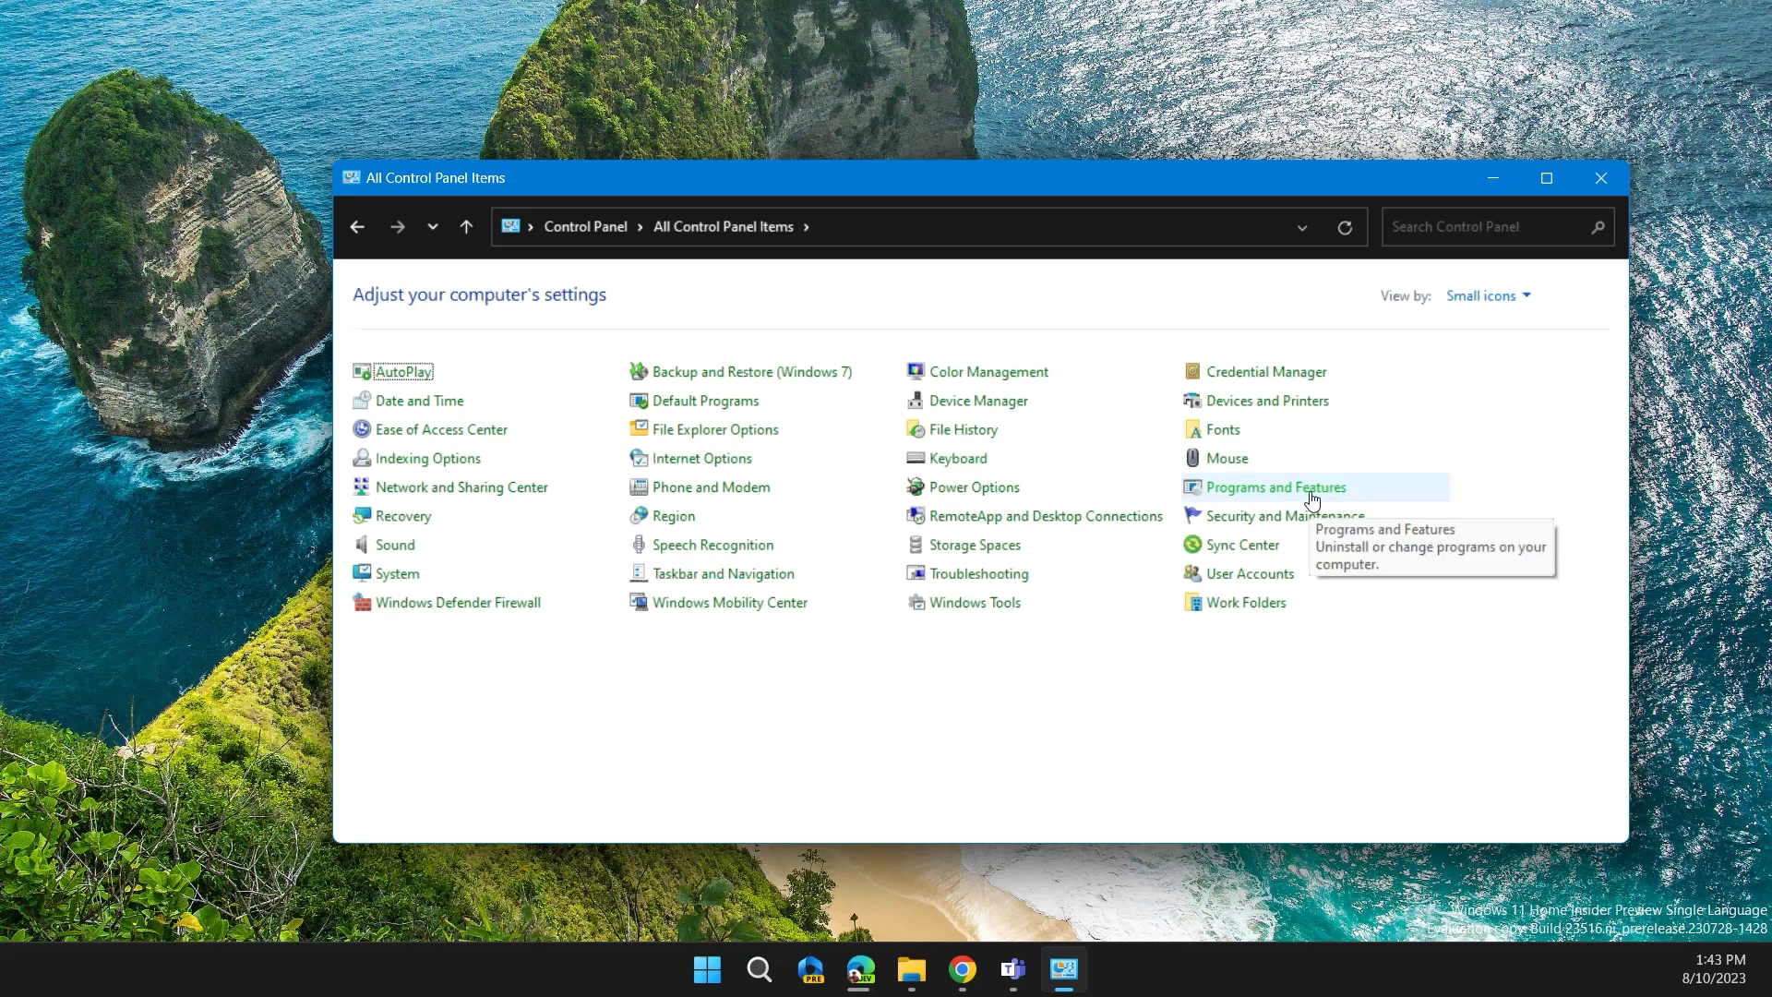
click(1312, 497)
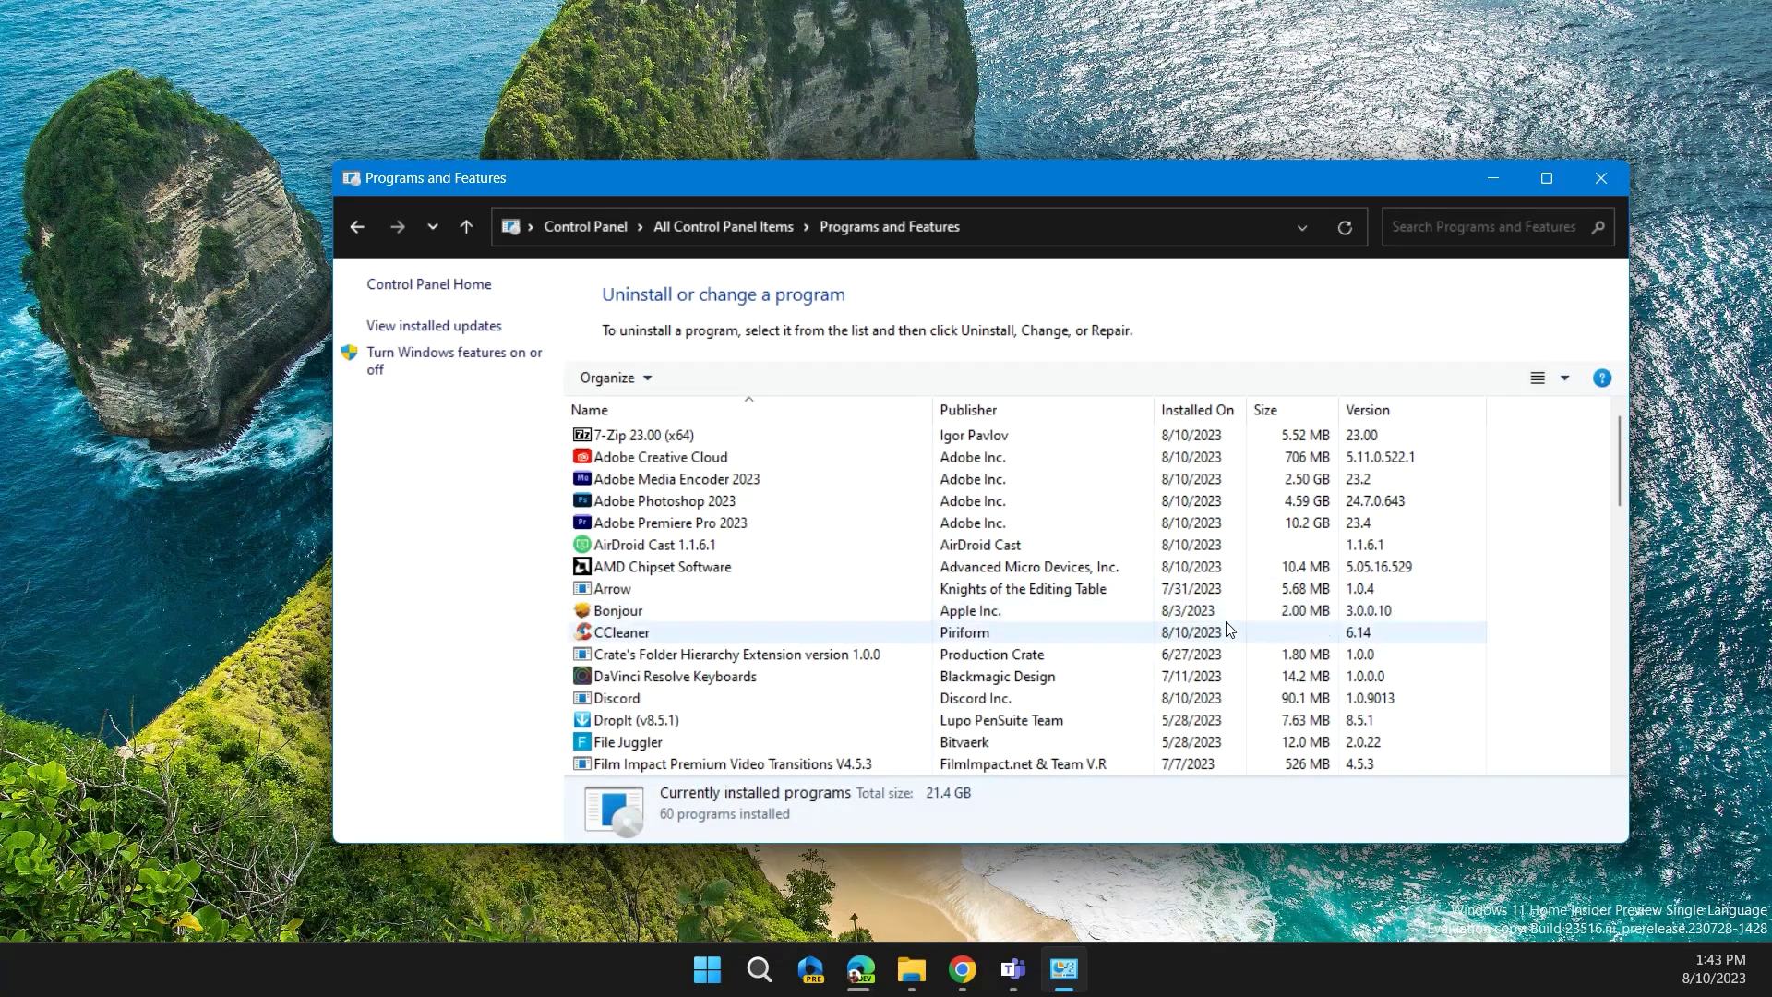
Select Microsoft Office Home and Student 2021 and bring up its Uninstall/Change options.
scroll(1230, 609, down, 10)
scroll(1108, 605, up, 3)
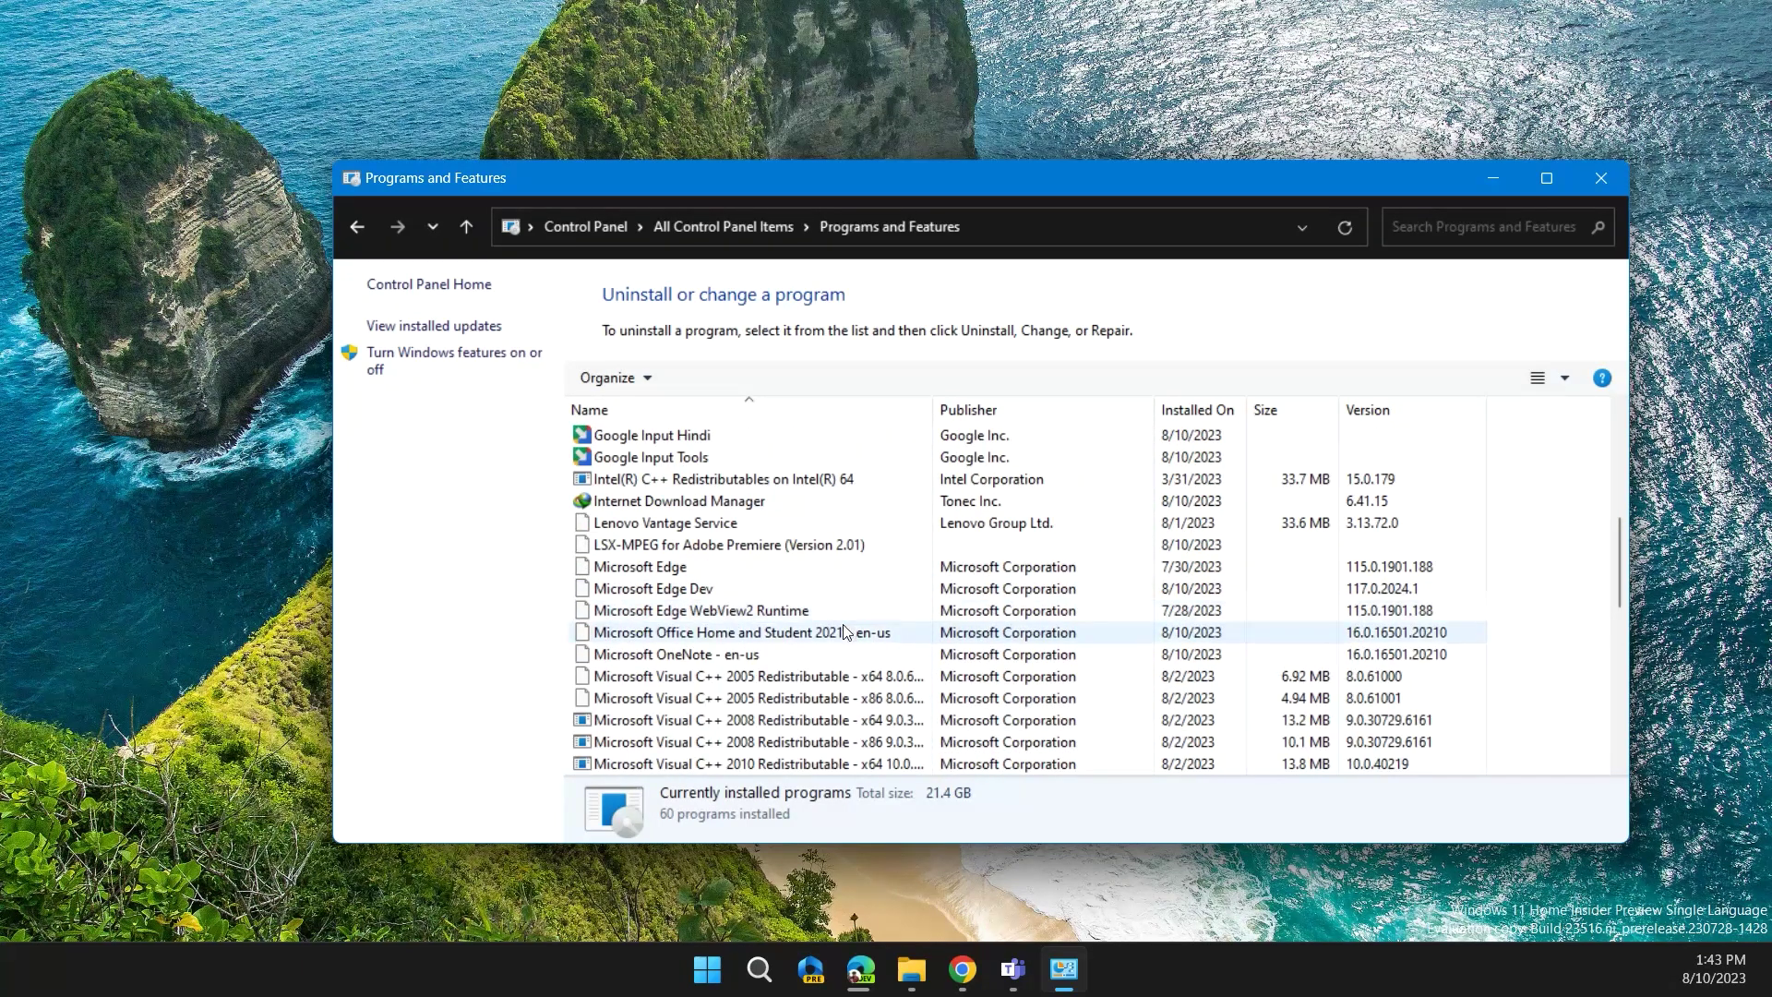
click(833, 635)
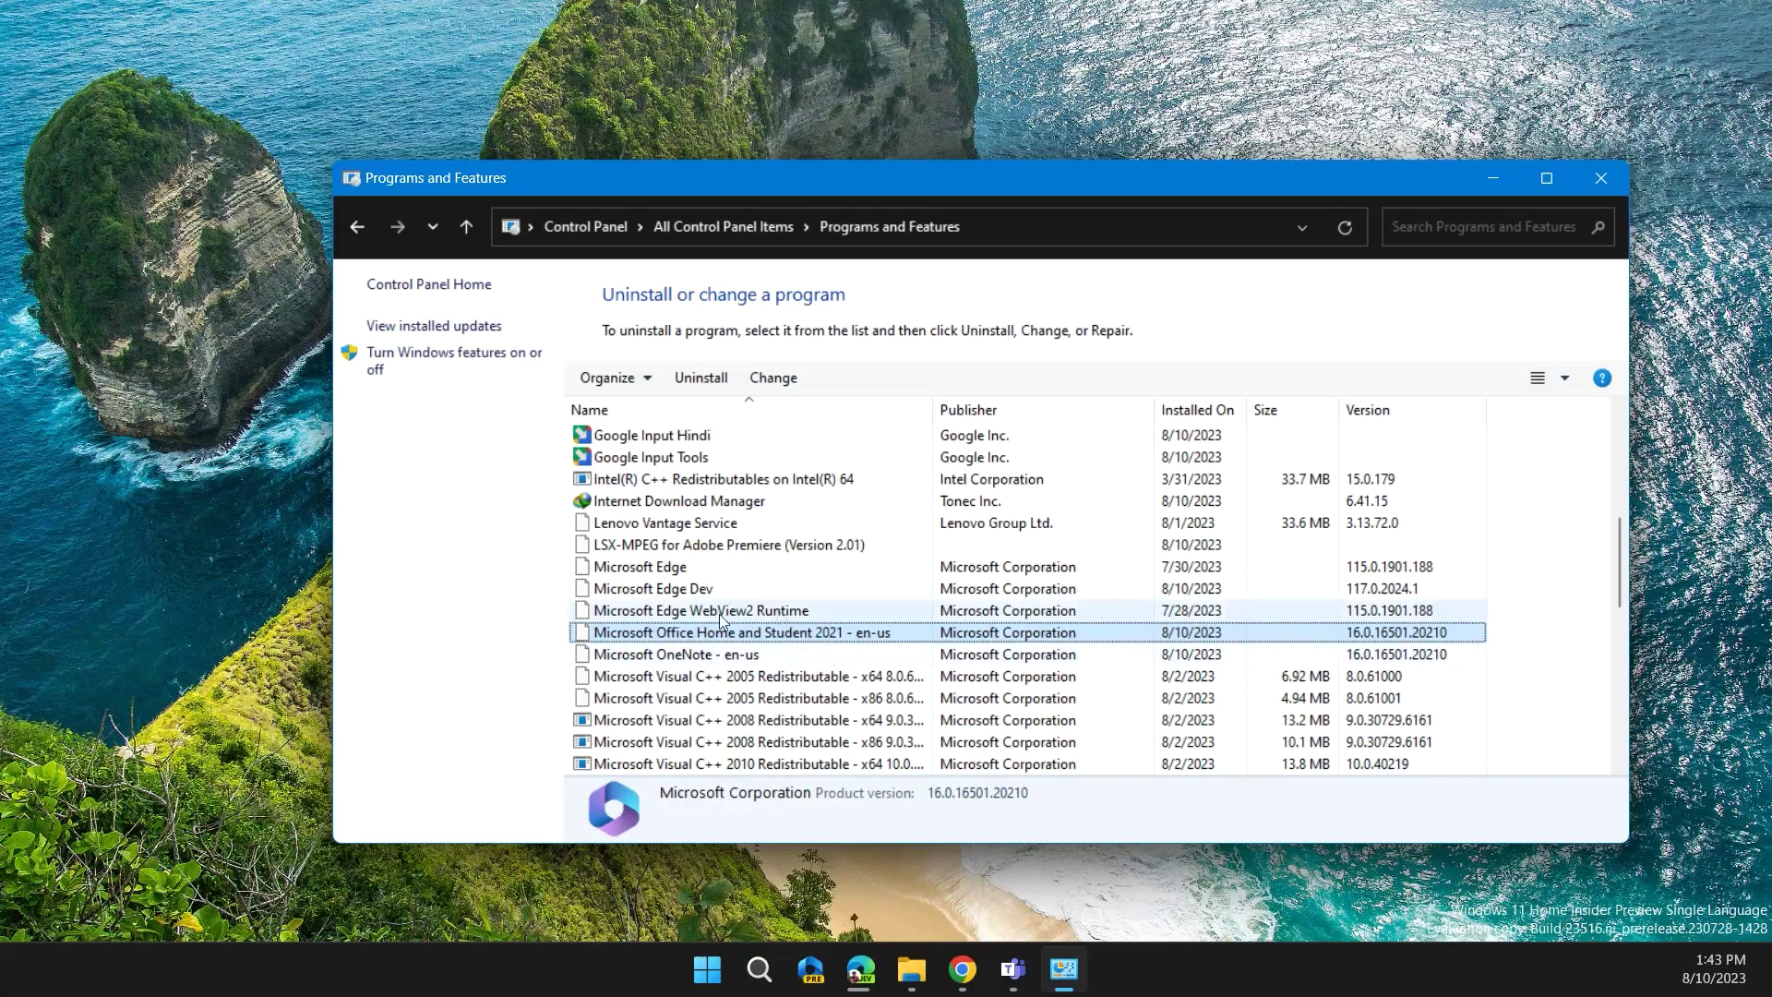
right_click(730, 645)
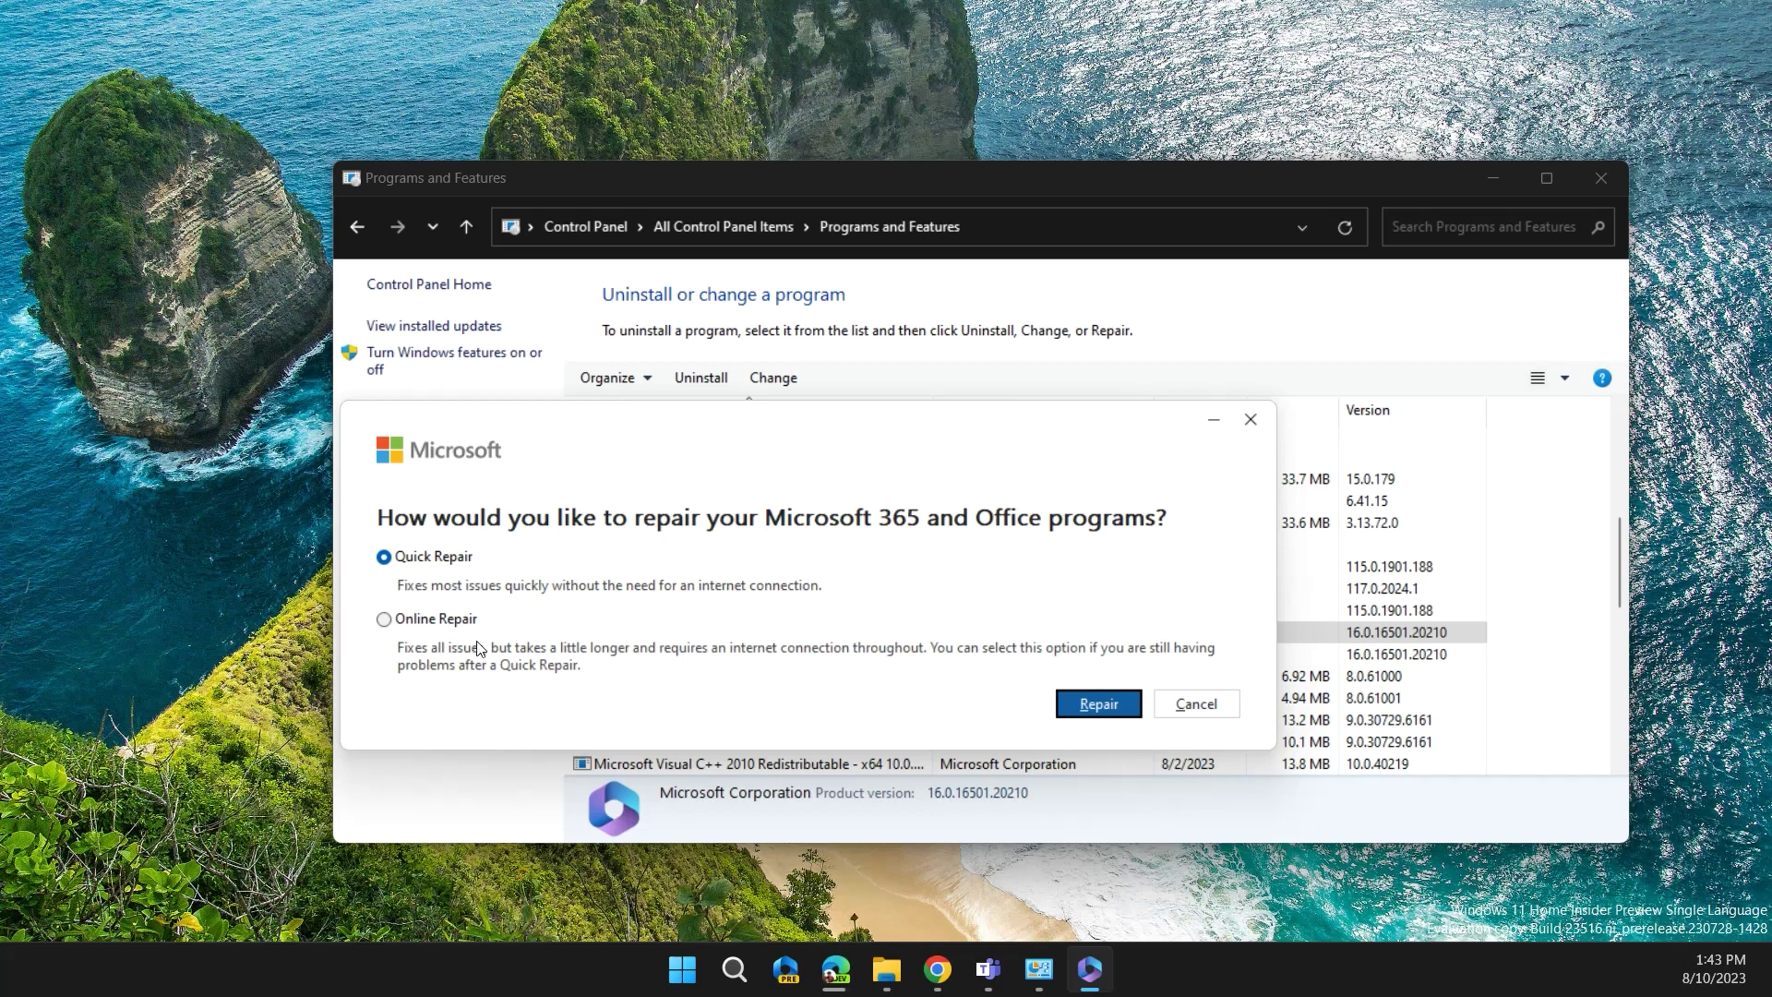
Run a Quick Repair of Microsoft Office Home and Student 2021.
click(1185, 705)
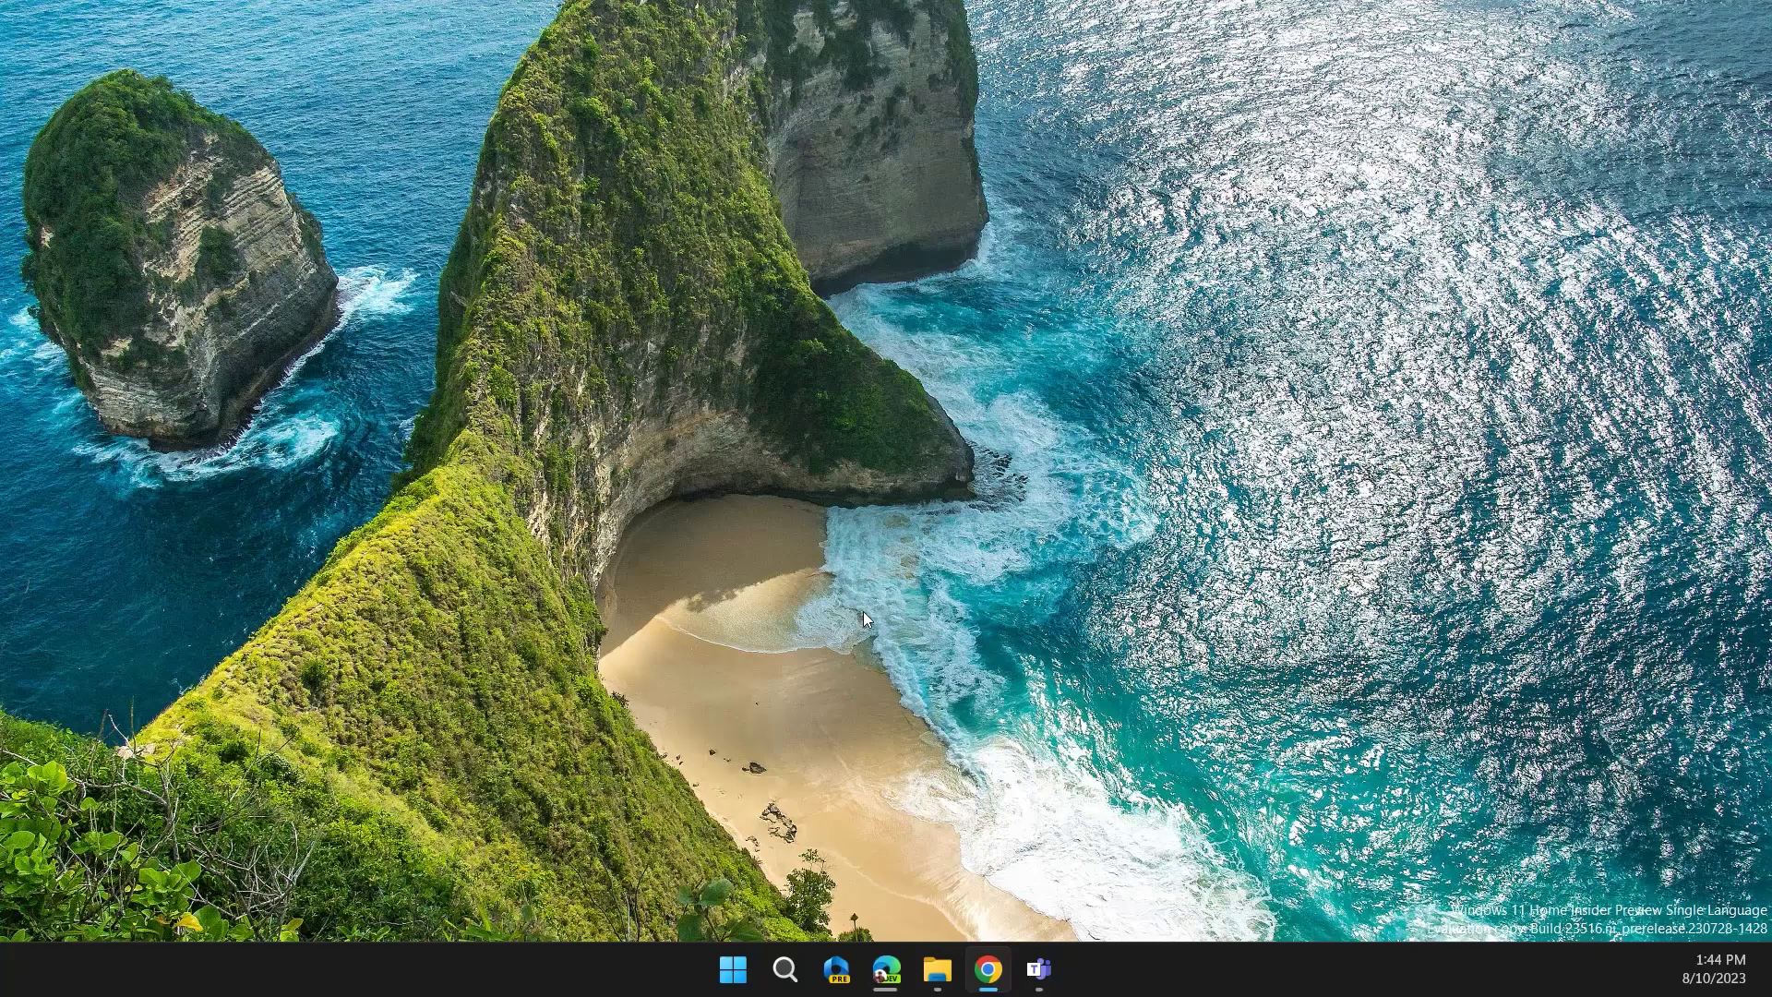
Rename Book1 in Downloads\New folder so its extension is xlsx, giving Book1.xlsx.
click(731, 971)
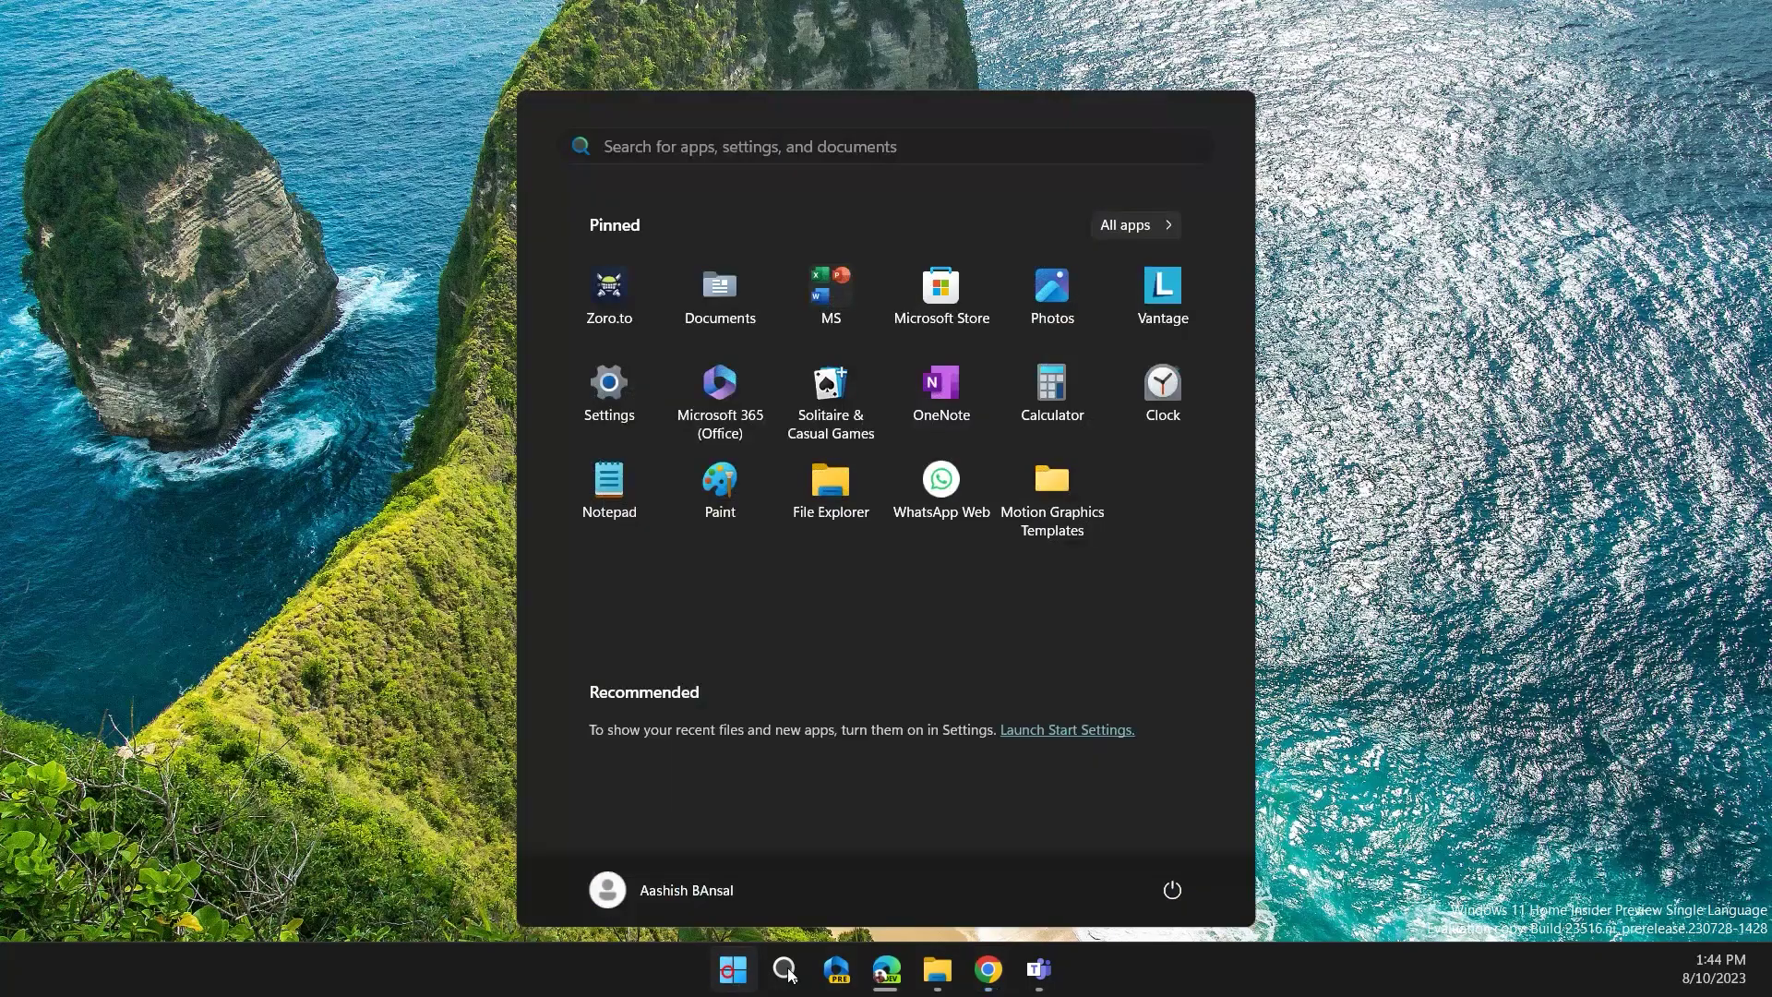
click(937, 969)
right_click(369, 384)
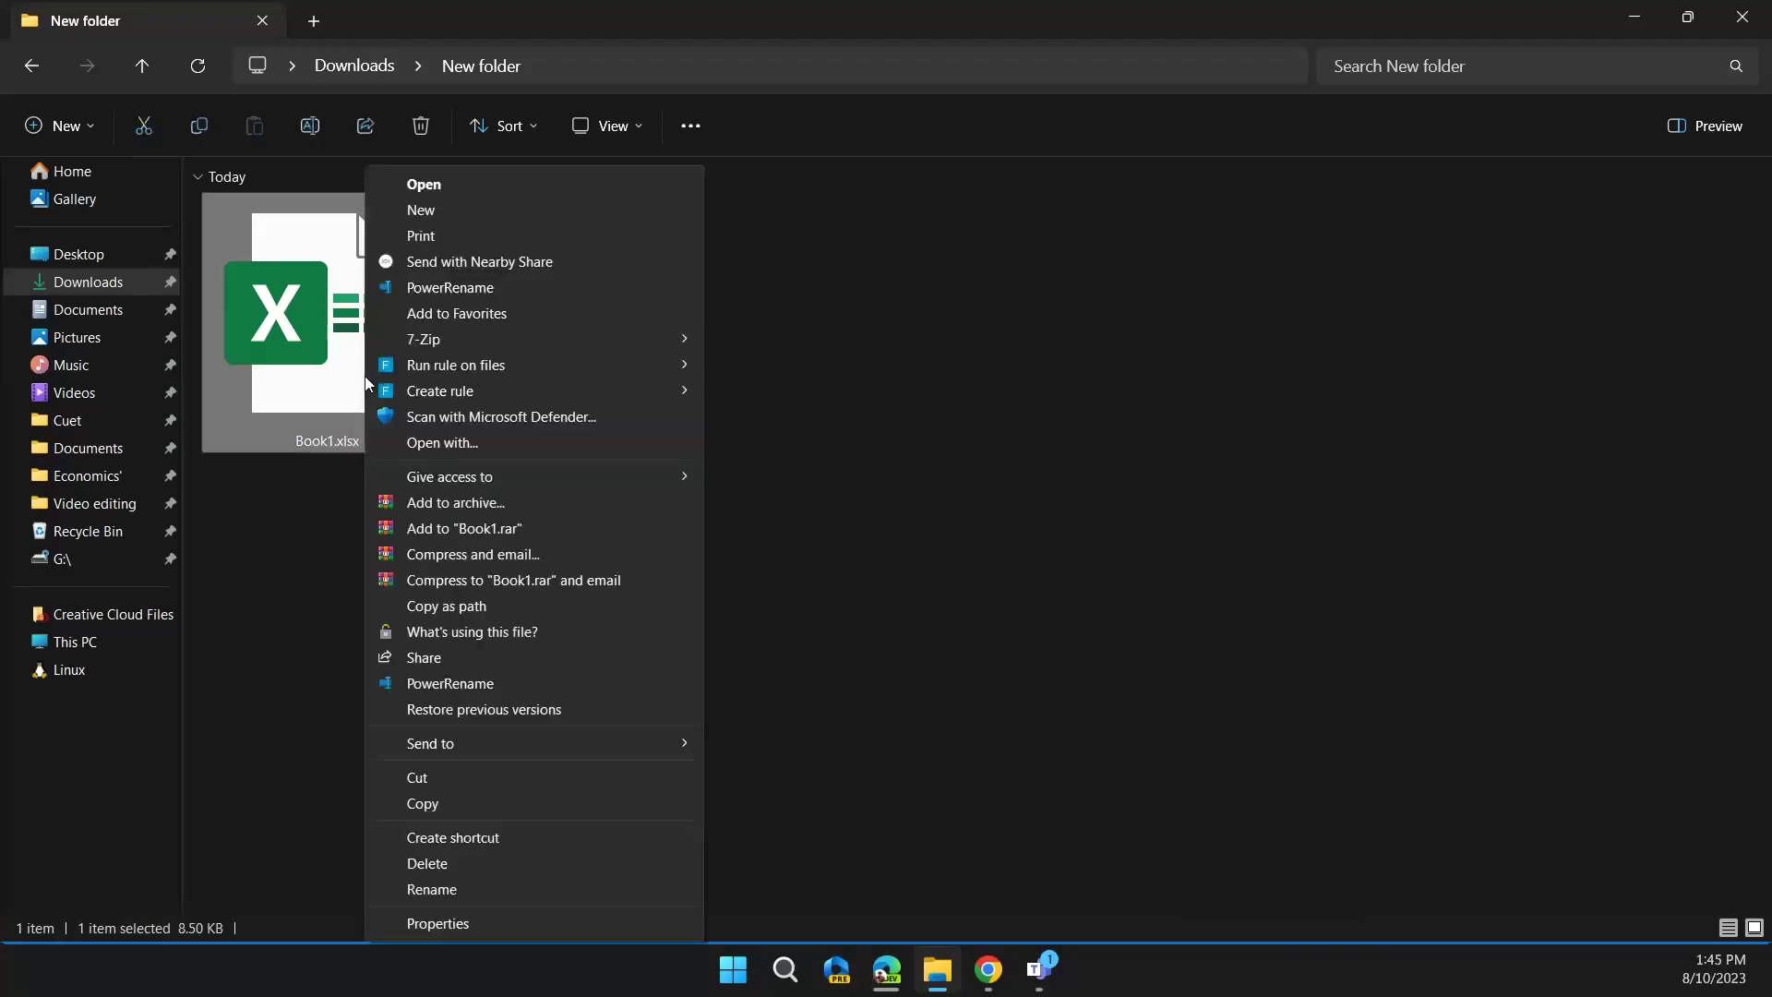
click(454, 889)
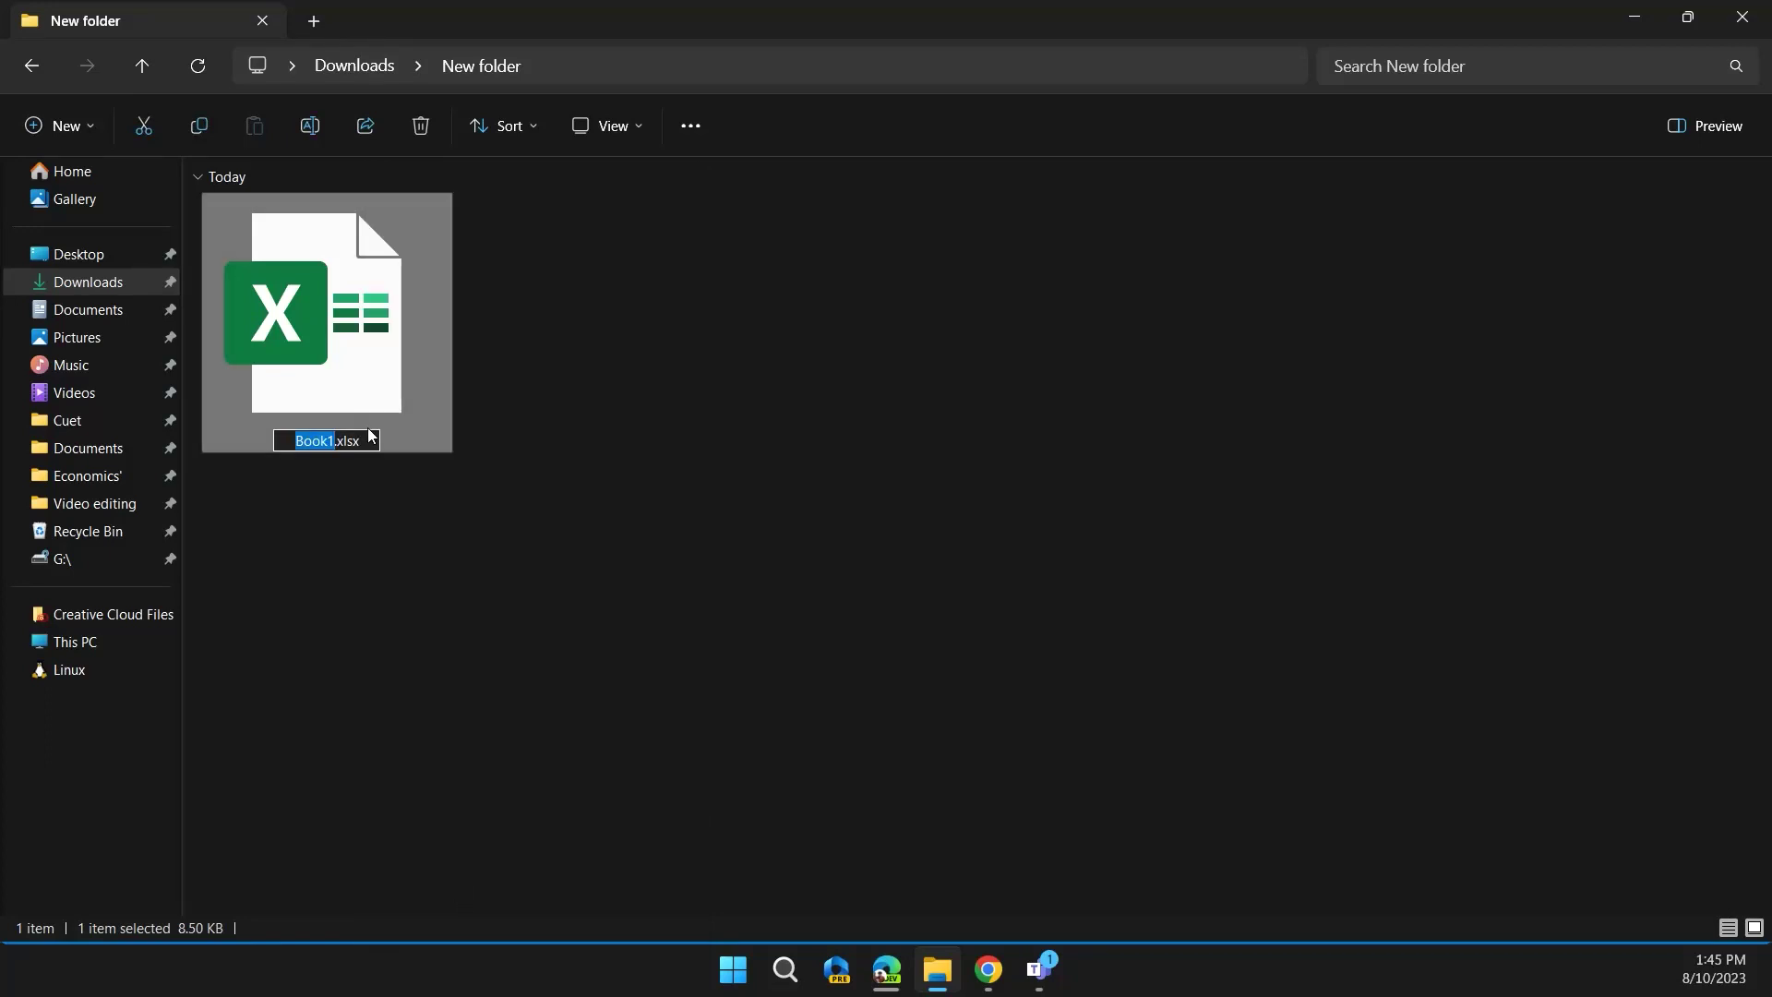
click(369, 441)
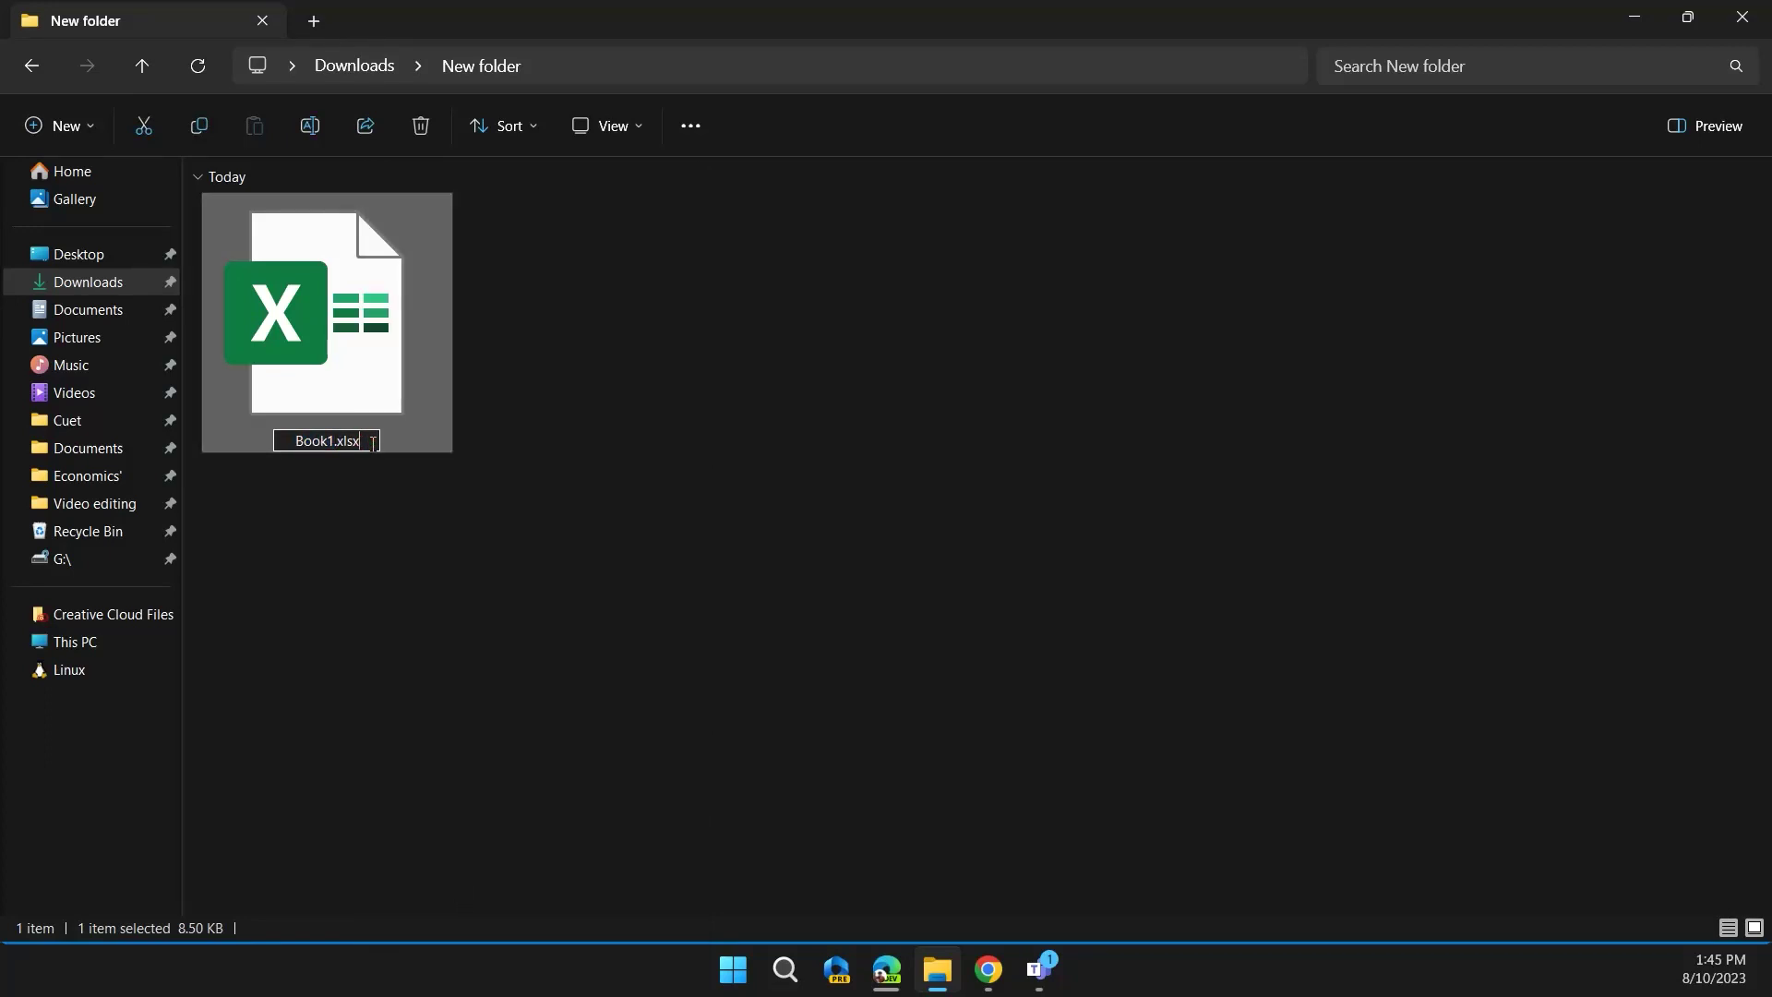
key(BackSpace)
key(BackSpace)
key(BackSpace)
key(BackSpace)
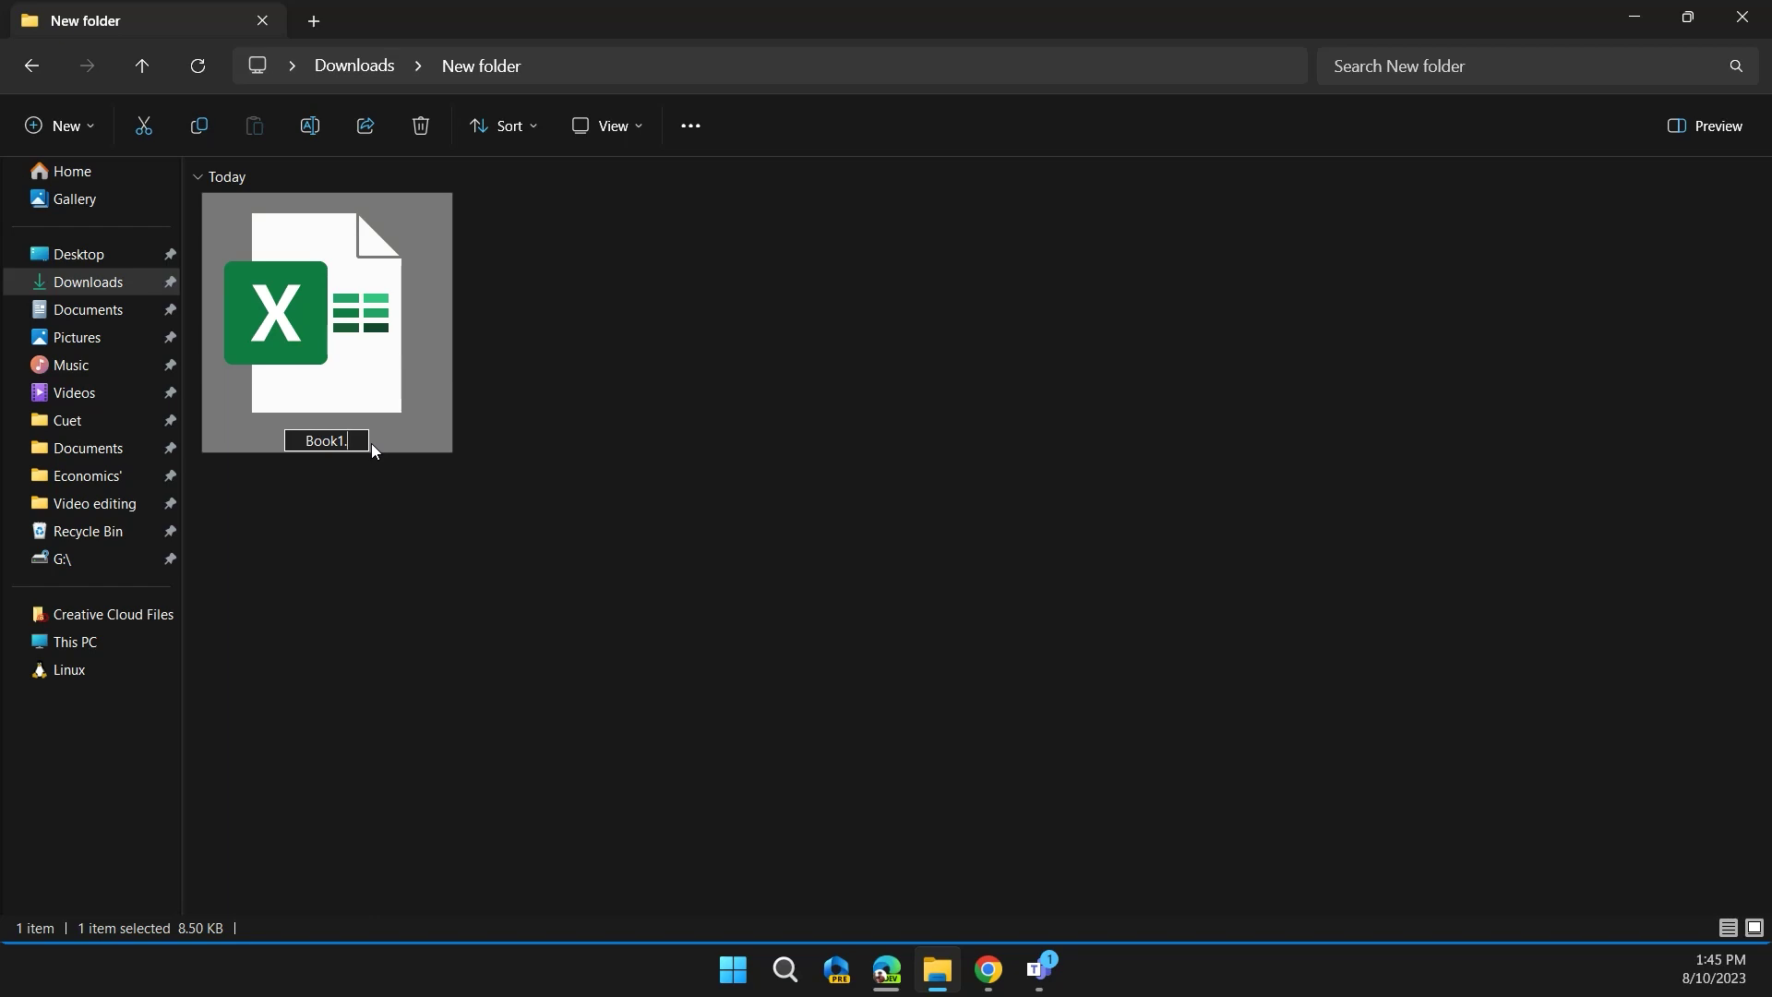
text(xlsx)
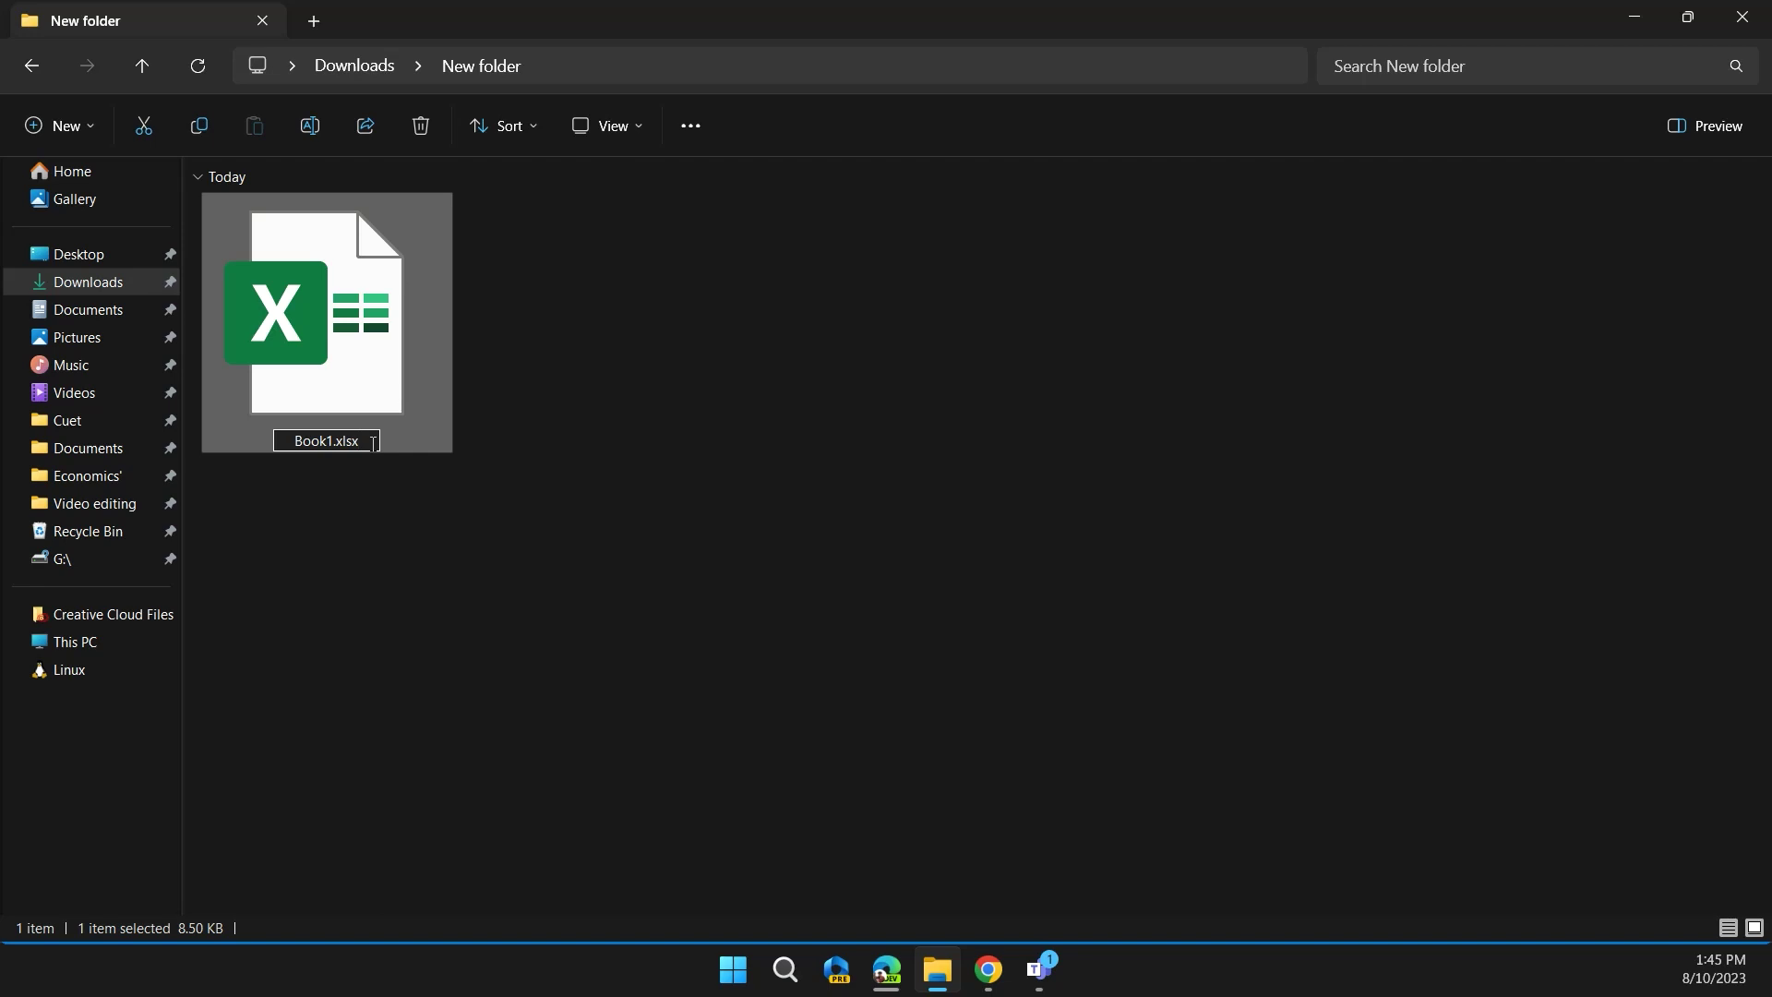
key(Return)
click(177, 574)
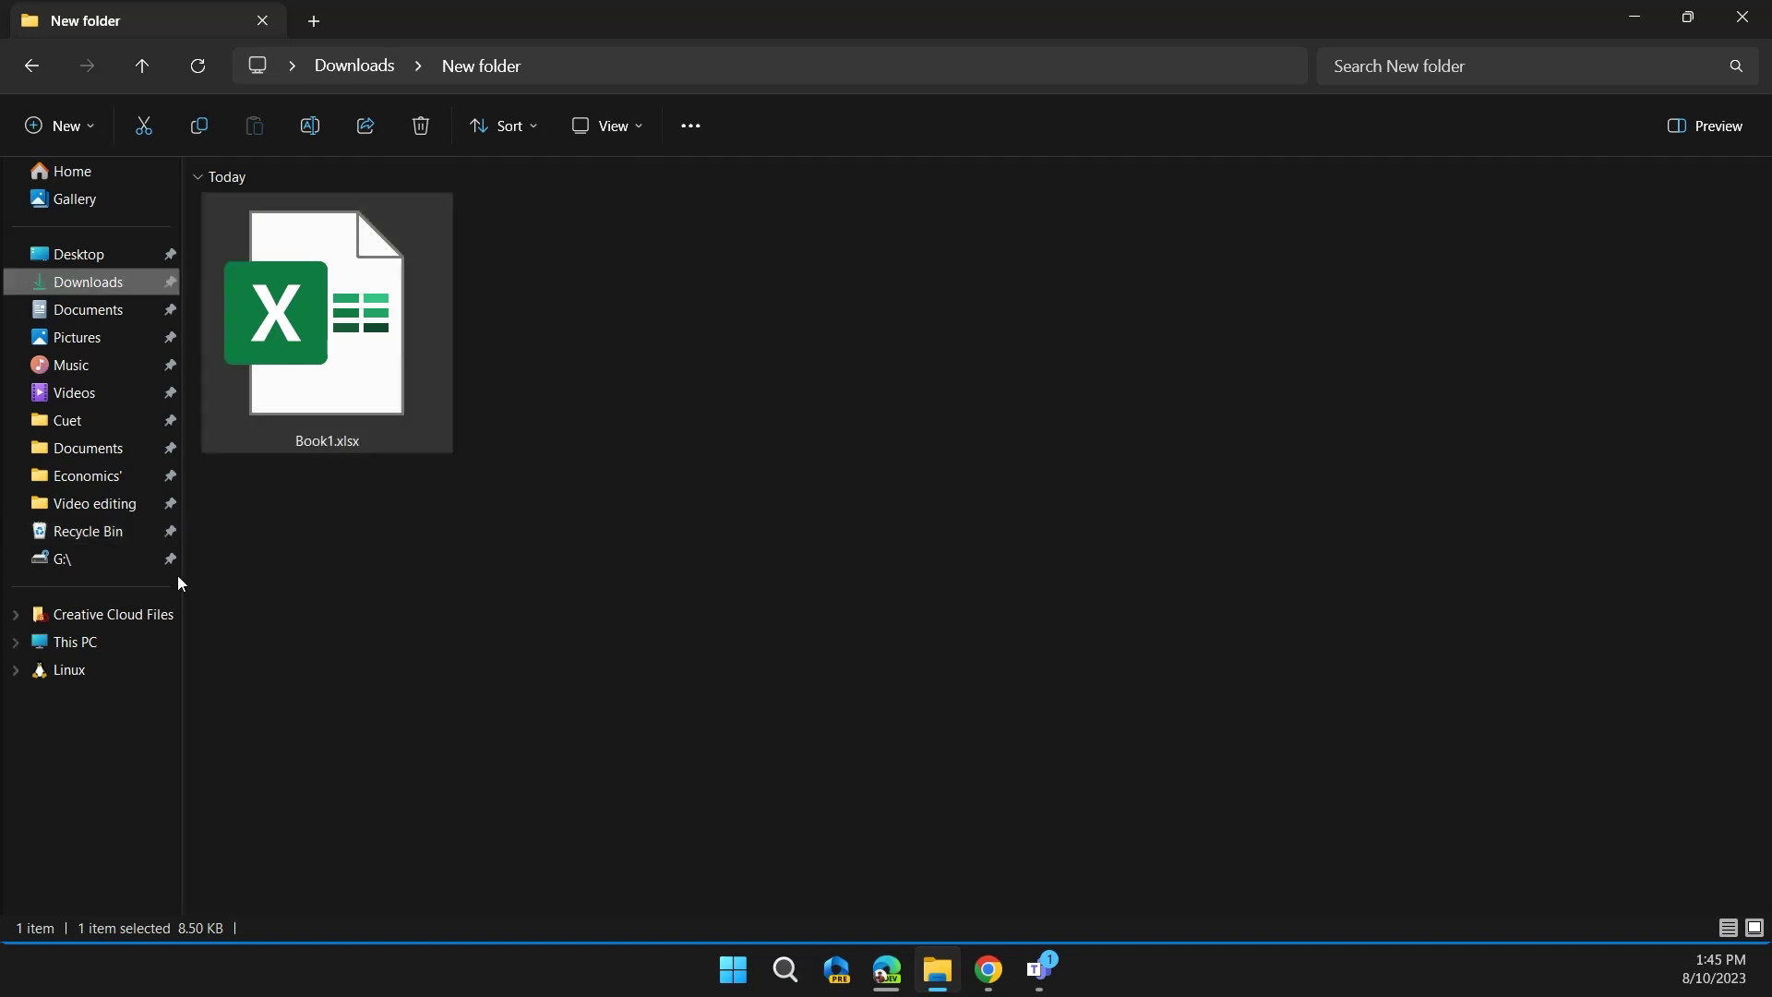
click(245, 557)
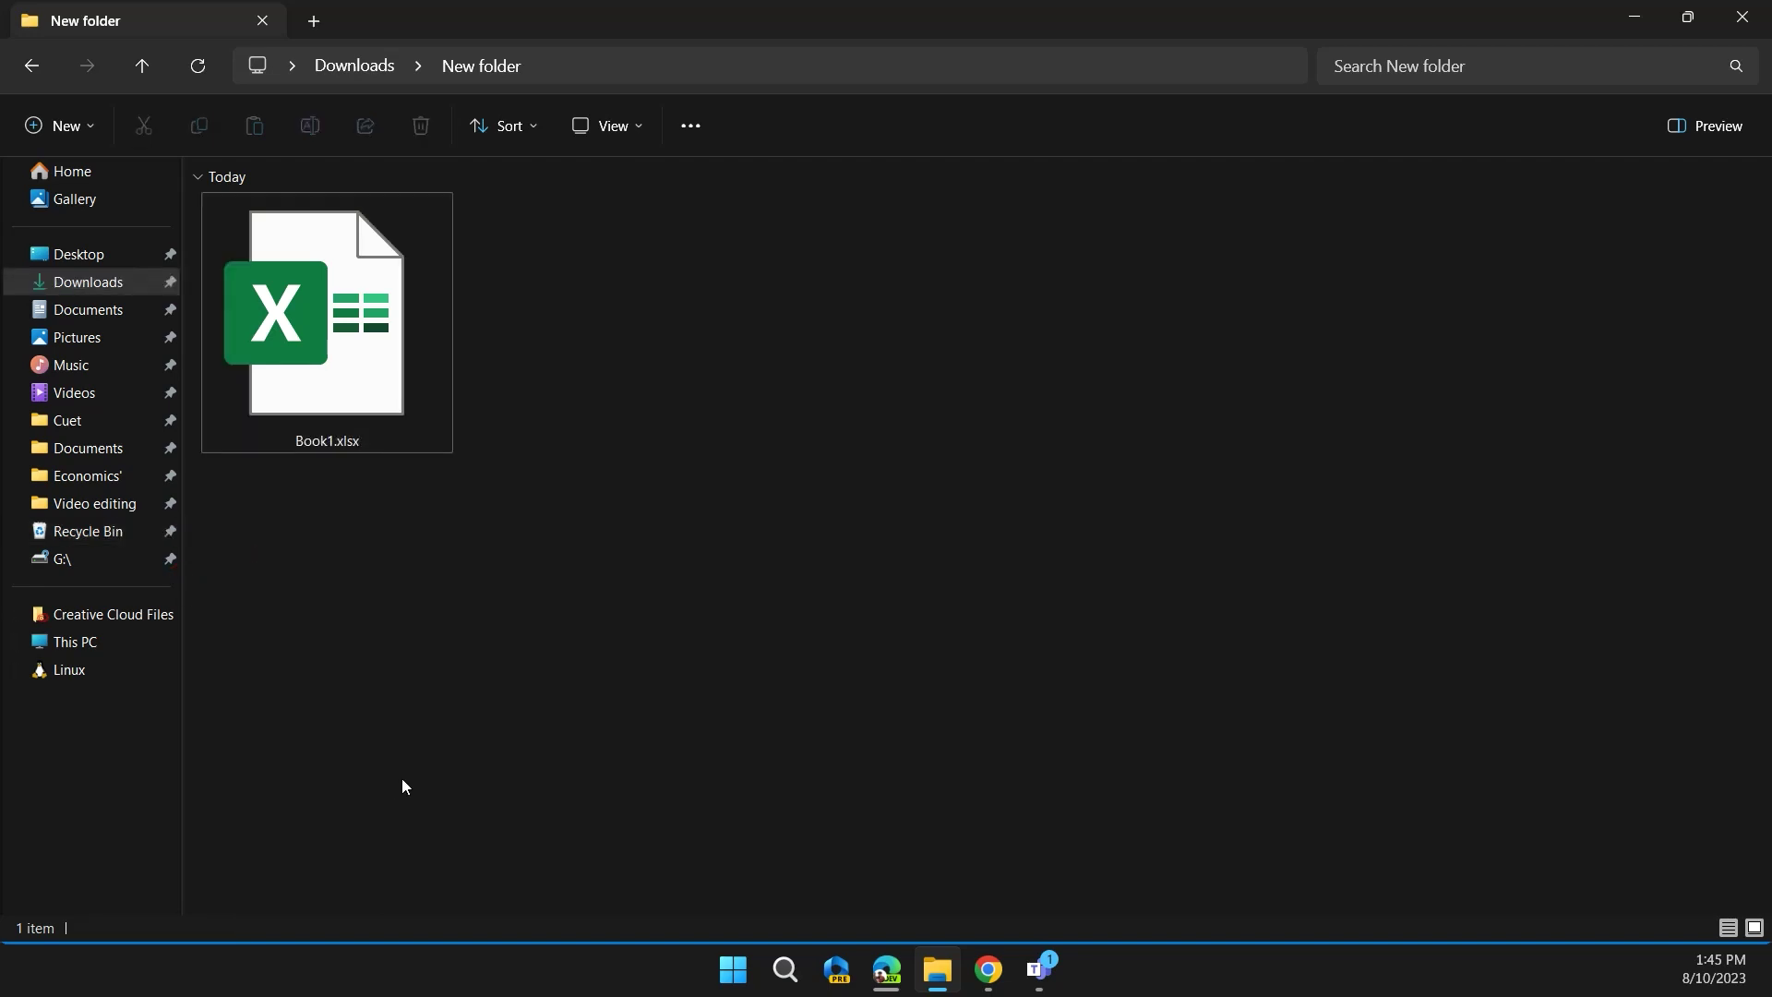